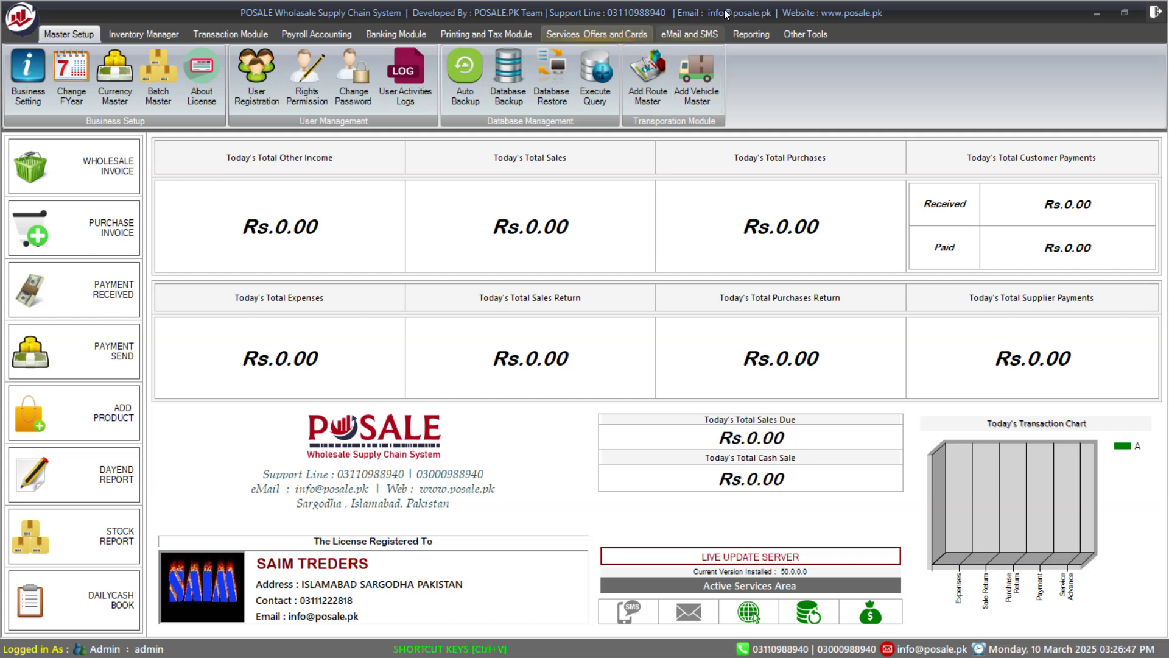
Step: Open the Available Stock Report form from the stock reports
{"action": "left_click", "coordinate": [752, 34]}
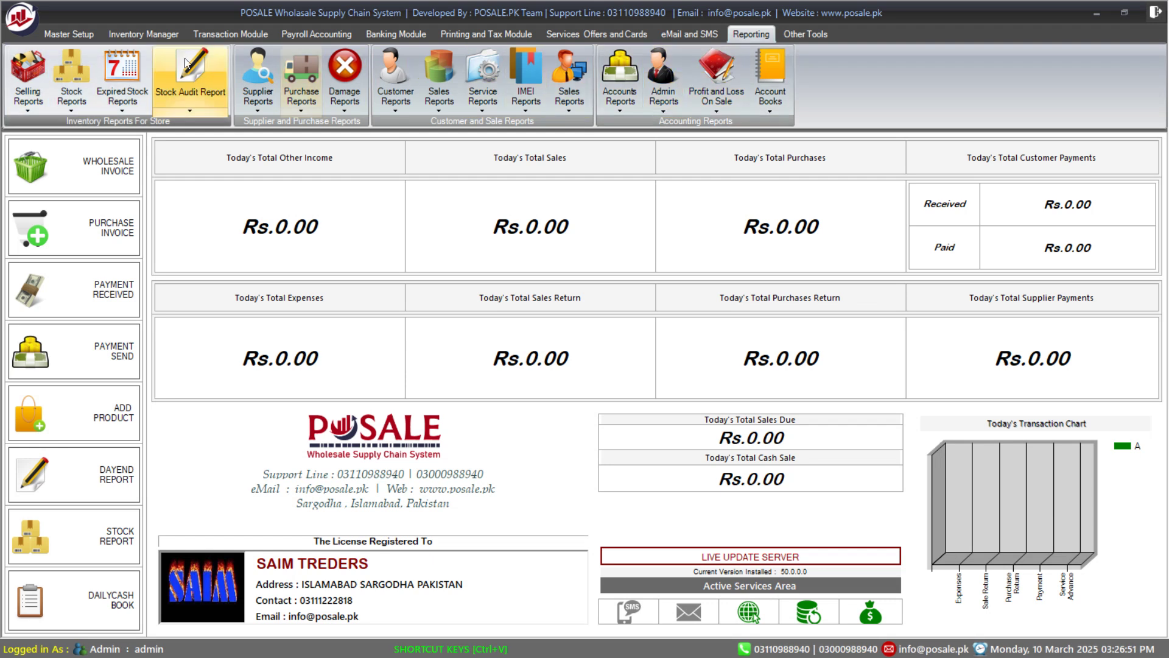
{"action": "left_click", "coordinate": [25, 108]}
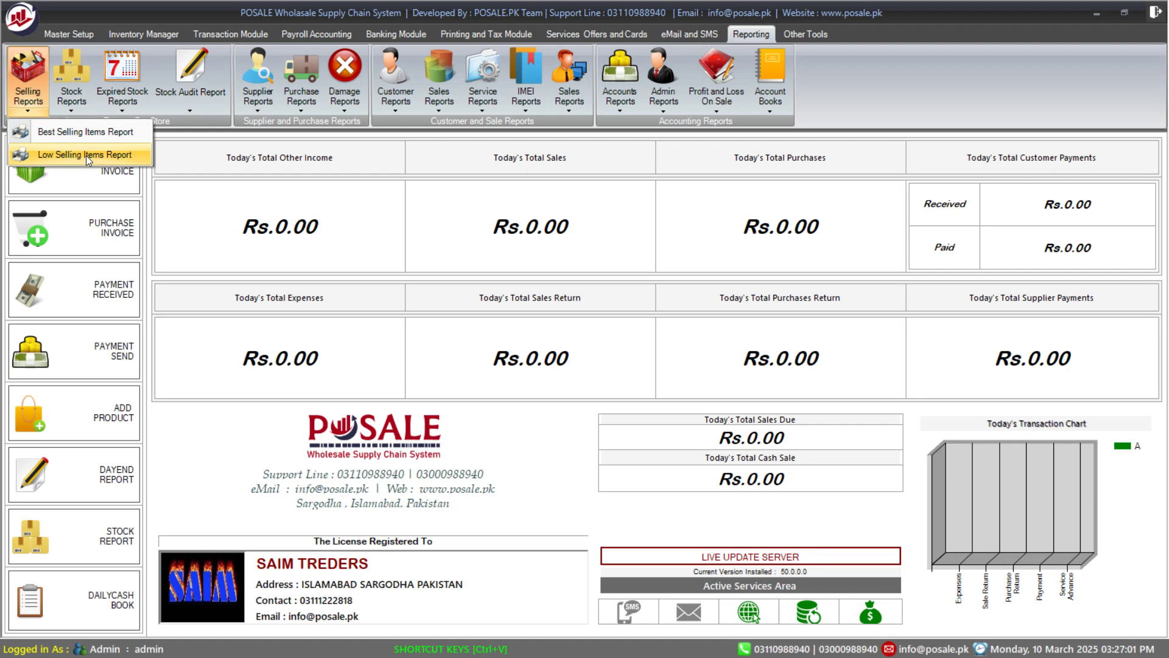
{"action": "left_click", "coordinate": [78, 107]}
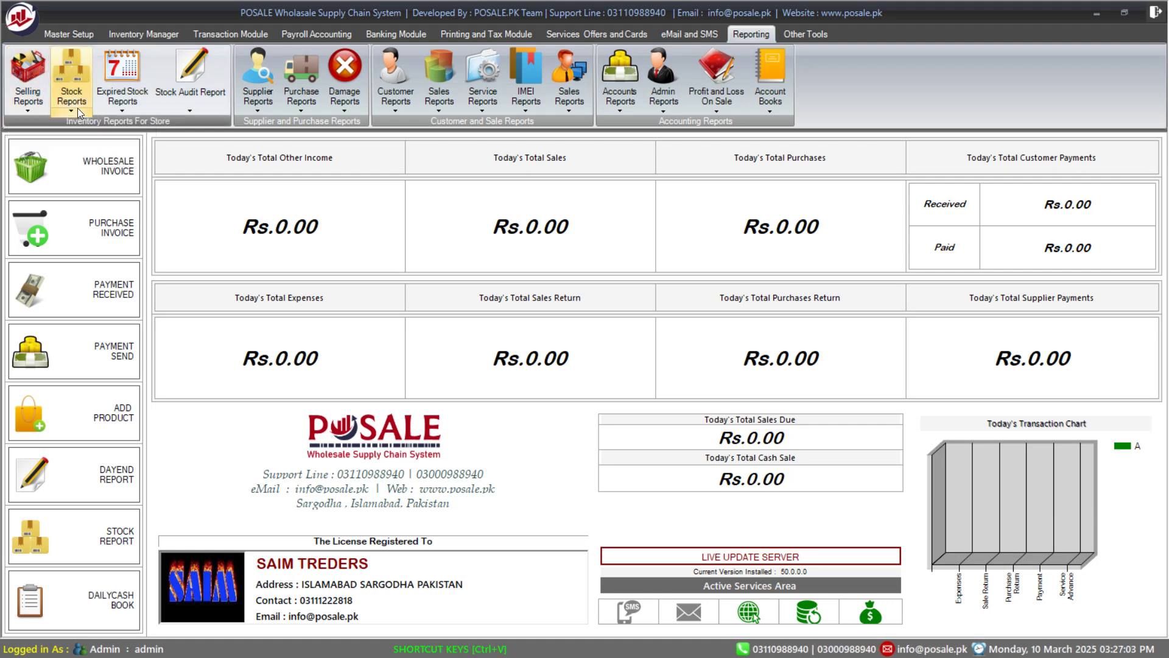
{"action": "left_click", "coordinate": [78, 108]}
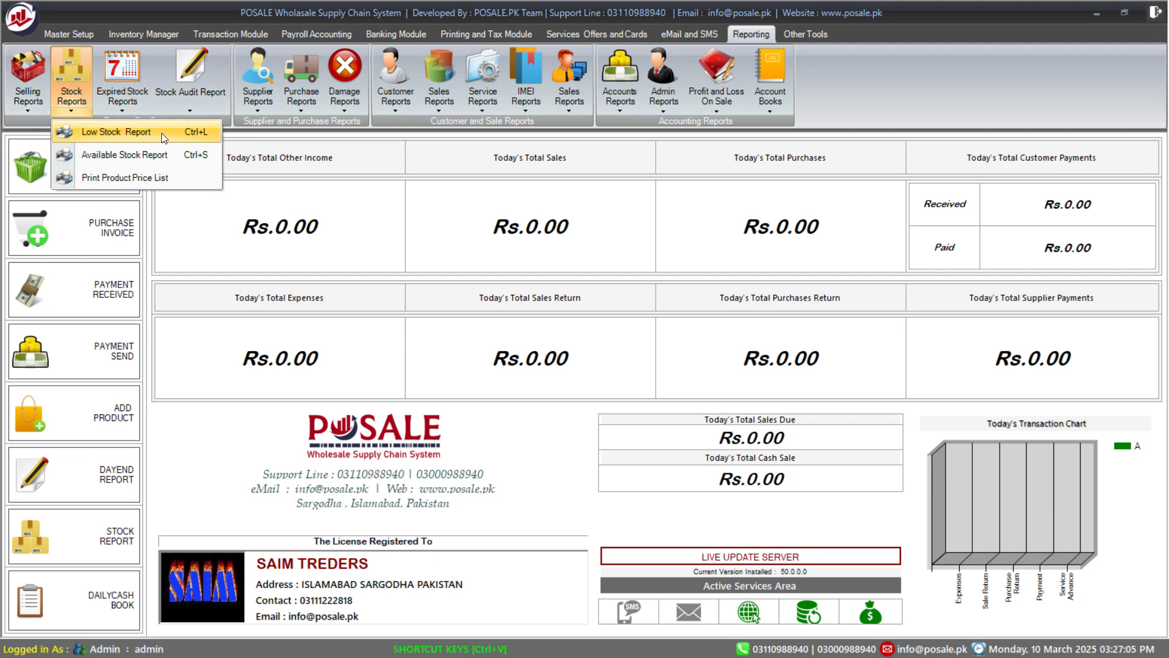
{"action": "left_click", "coordinate": [133, 157]}
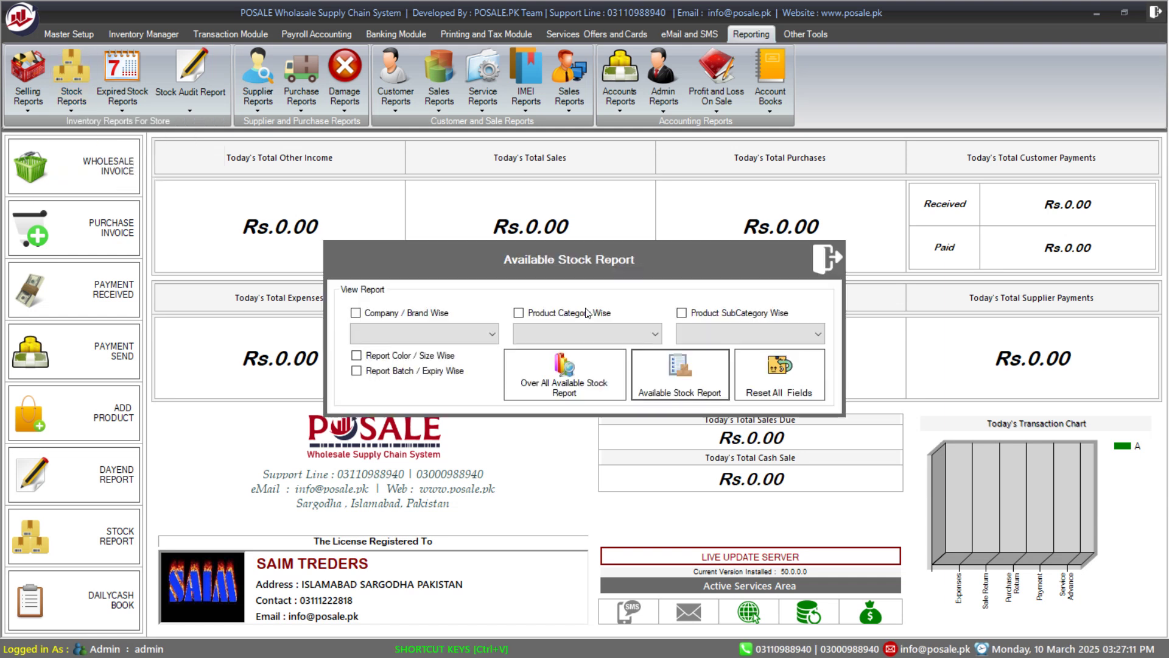
Step: View the company-wise available stock report for AFAQ SWEET and close its preview
{"action": "left_click", "coordinate": [486, 336]}
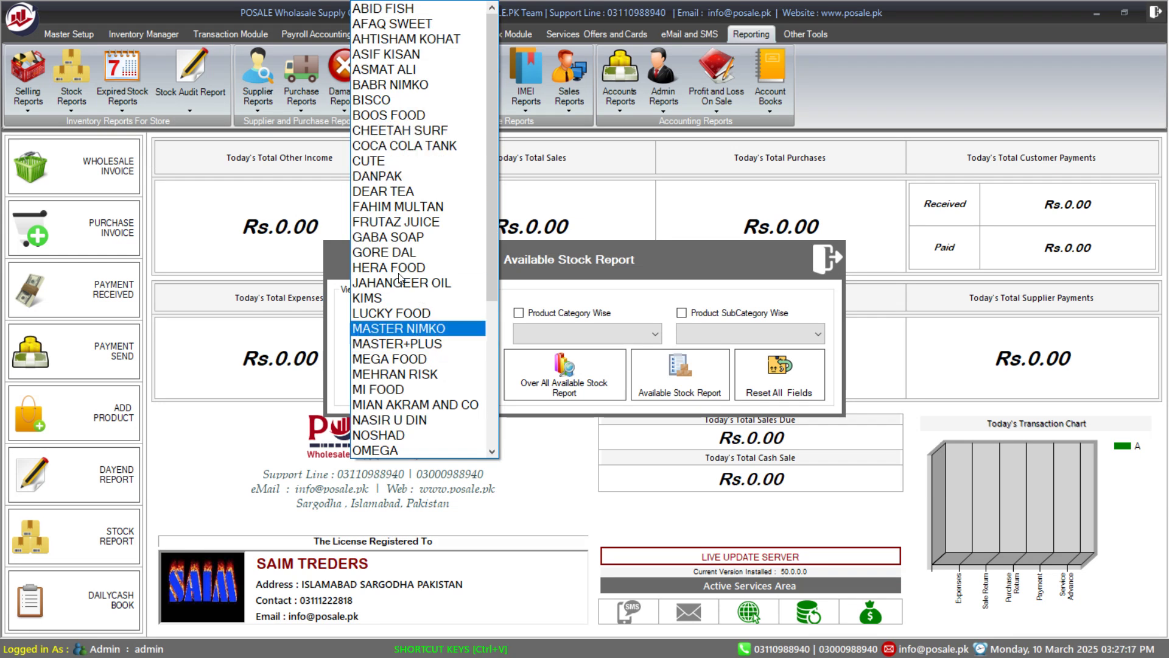
{"action": "left_click", "coordinate": [422, 25]}
{"action": "left_click", "coordinate": [392, 313]}
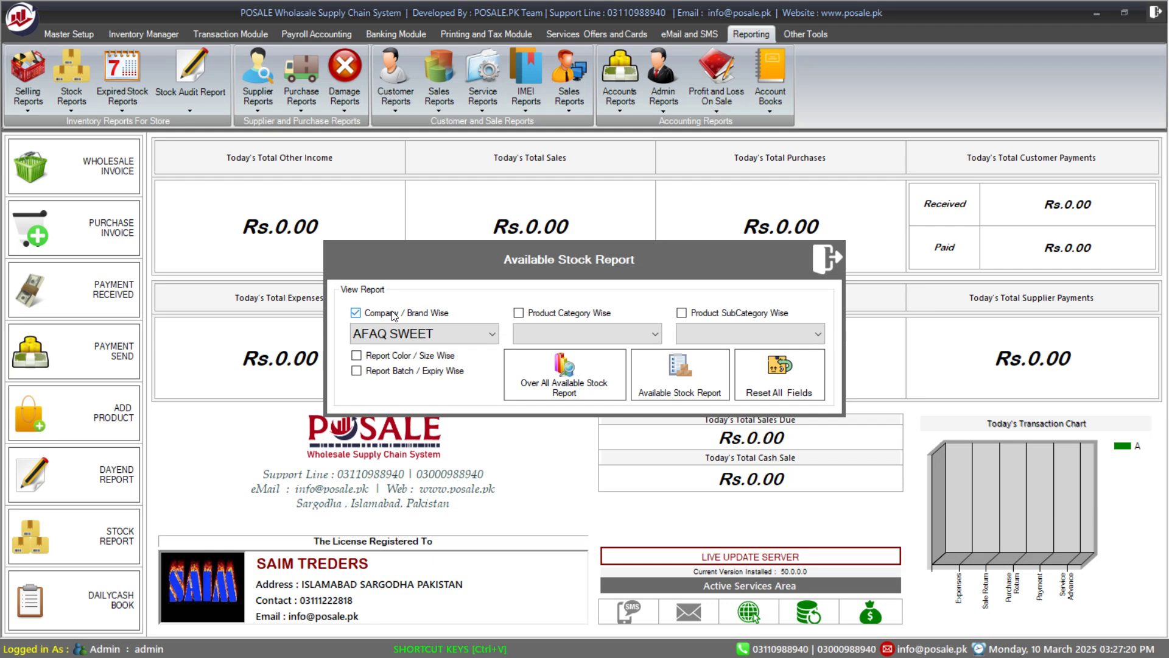
{"action": "left_click", "coordinate": [512, 379]}
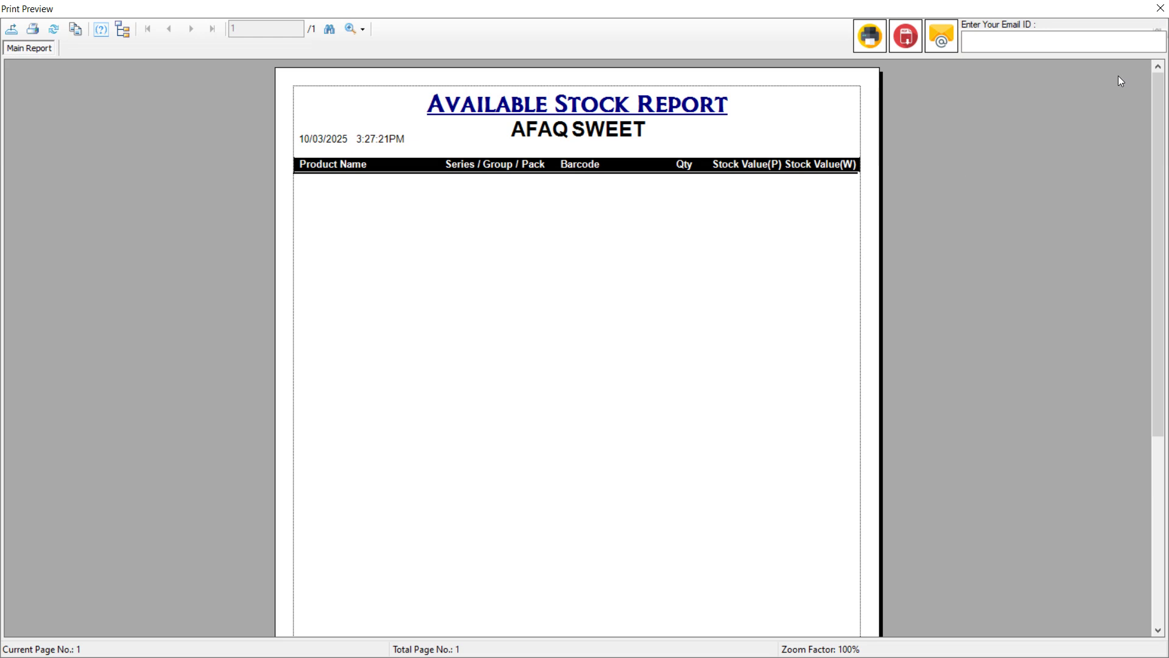
{"action": "left_click", "coordinate": [1159, 8]}
Step: View the company-wise available stock report for AHTISHAM KOHAT and close its preview
{"action": "left_click", "coordinate": [396, 334]}
{"action": "scroll", "coordinate": [426, 333], "scroll_direction": "down", "scroll_amount": 1}
{"action": "left_click", "coordinate": [537, 372]}
{"action": "left_click", "coordinate": [682, 378]}
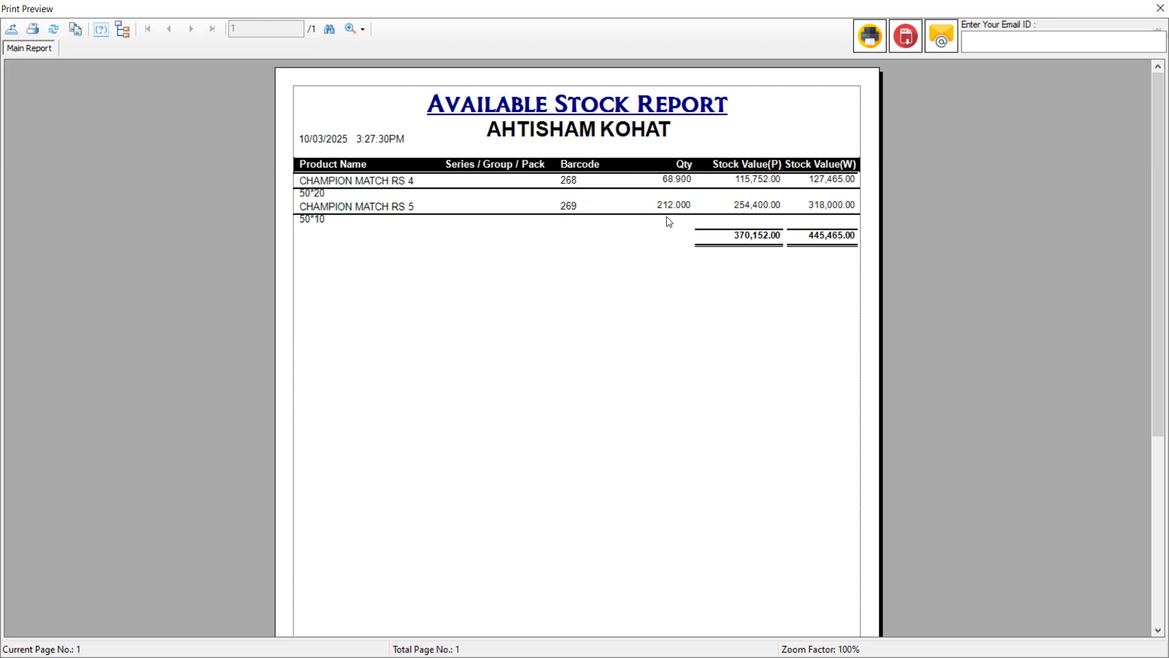
{"action": "left_click", "coordinate": [1160, 8]}
Step: Remove the company filter and review the overall available stock report through page 4, closing the preview at the end
{"action": "left_click", "coordinate": [359, 312]}
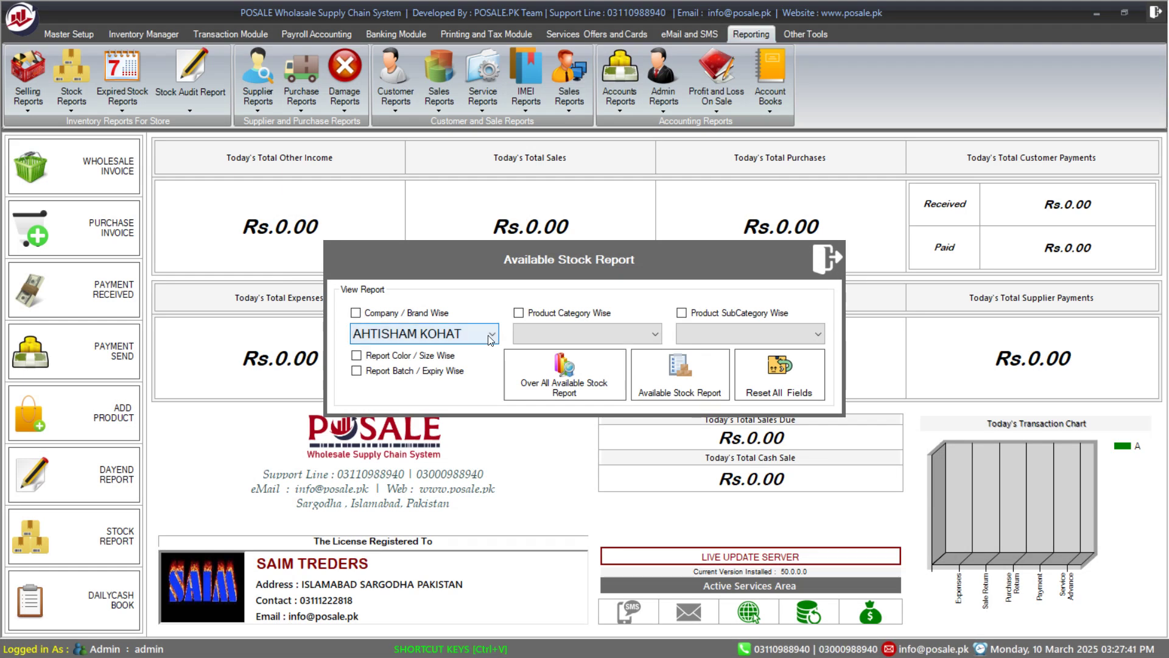
{"action": "left_click", "coordinate": [569, 367]}
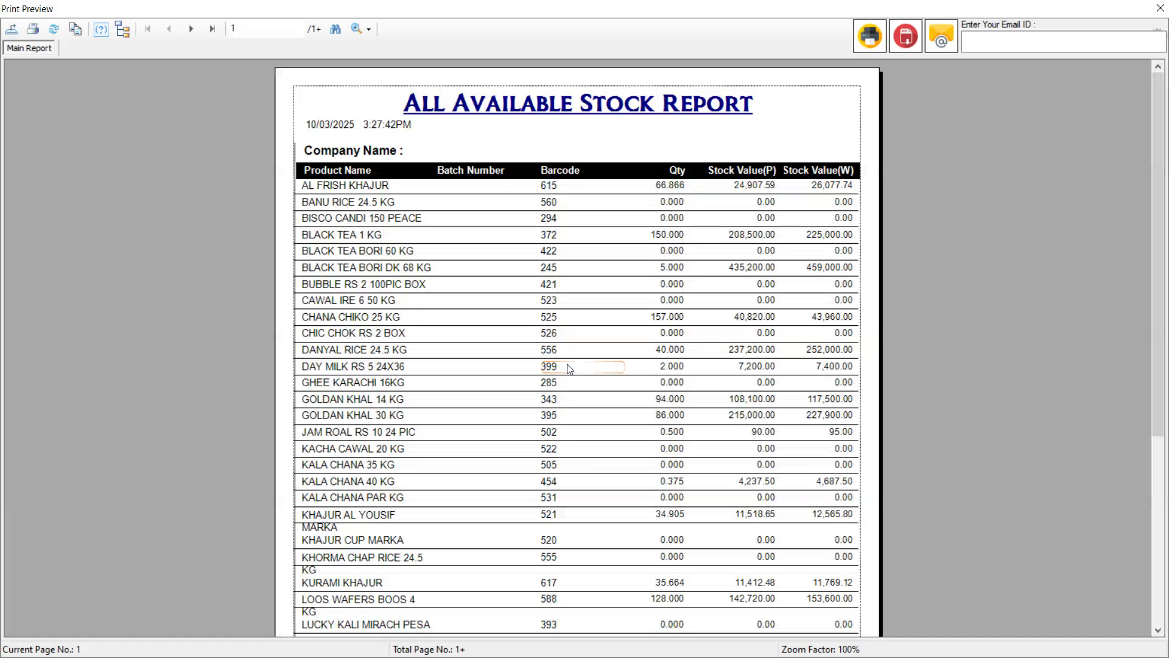
{"action": "scroll", "coordinate": [538, 384], "scroll_direction": "down", "scroll_amount": 3}
{"action": "scroll", "coordinate": [538, 384], "scroll_direction": "up", "scroll_amount": 3}
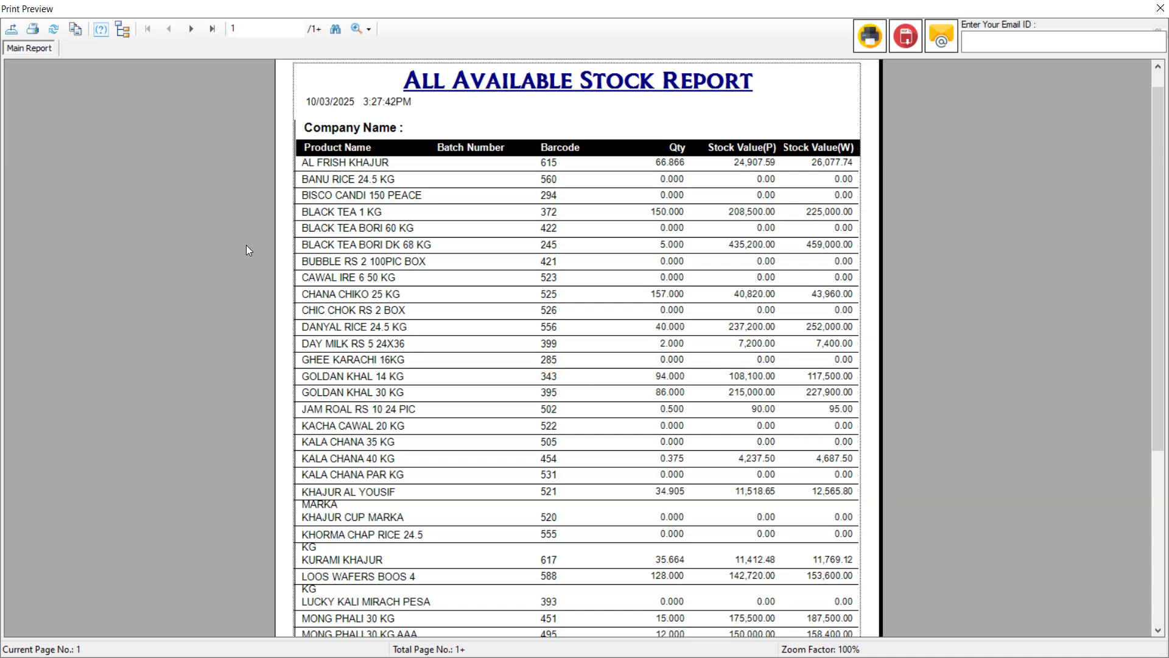
{"action": "left_click", "coordinate": [191, 29]}
{"action": "left_click", "coordinate": [191, 29]}
{"action": "left_click", "coordinate": [191, 28]}
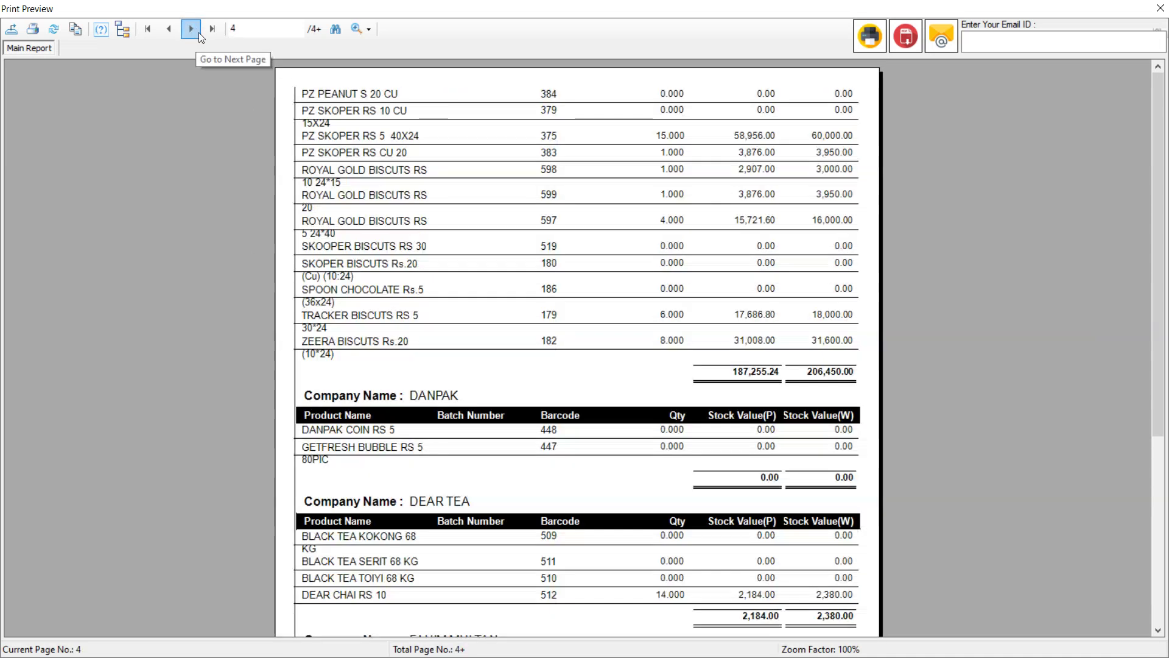
{"action": "scroll", "coordinate": [590, 444], "scroll_direction": "down", "scroll_amount": 3}
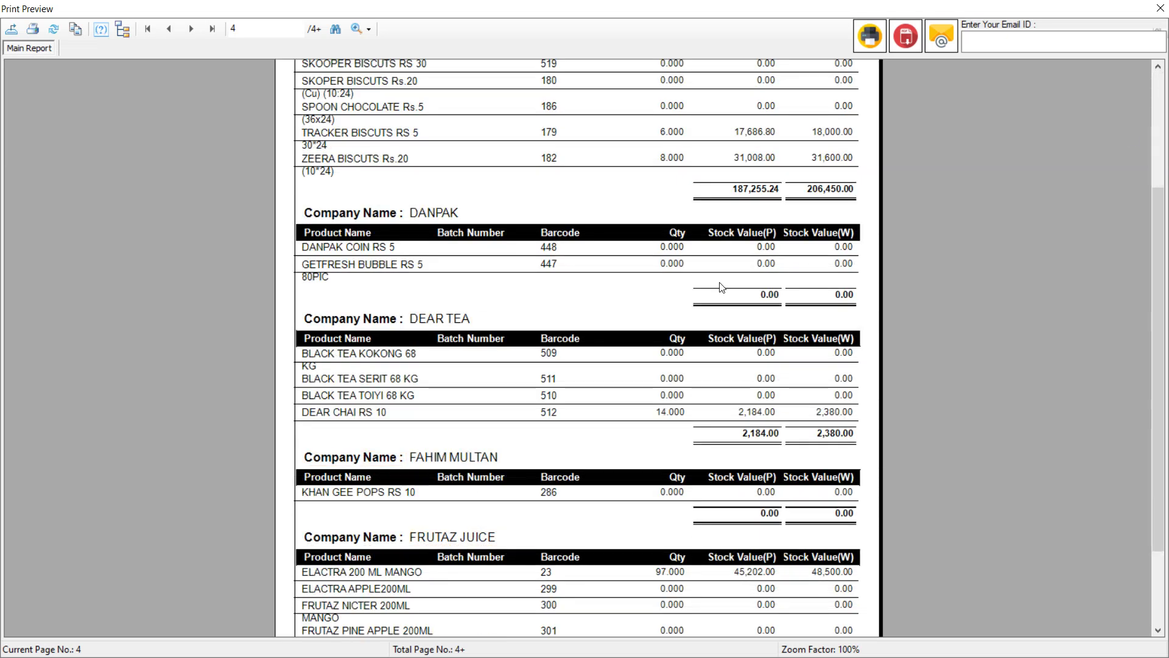
{"action": "left_click", "coordinate": [1161, 8]}
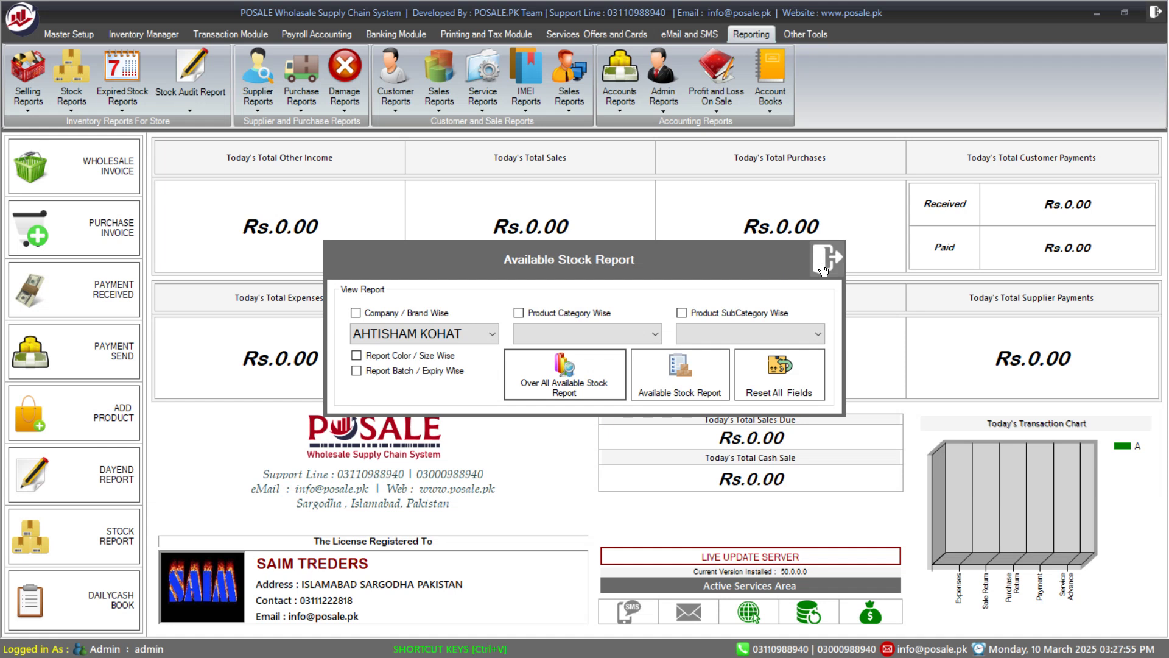
Step: Look over the product category and subcategory filters and turn on the Batch / Expiry Wise option before closing the form
{"action": "left_click", "coordinate": [616, 335]}
{"action": "left_click", "coordinate": [721, 333]}
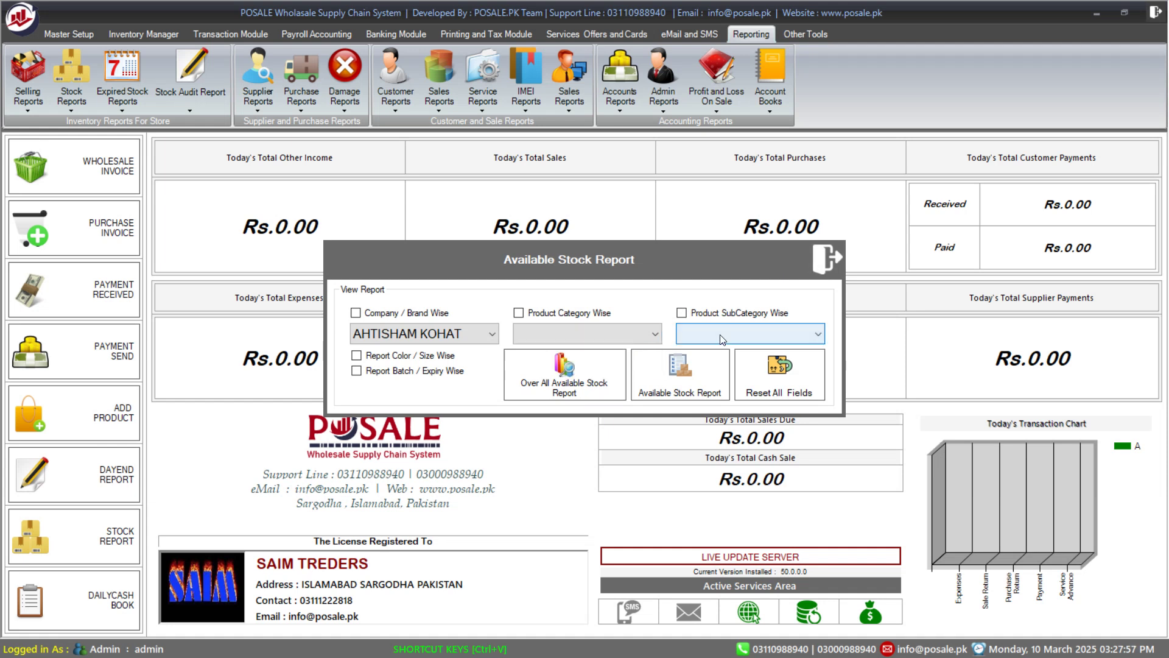
{"action": "left_click", "coordinate": [720, 333]}
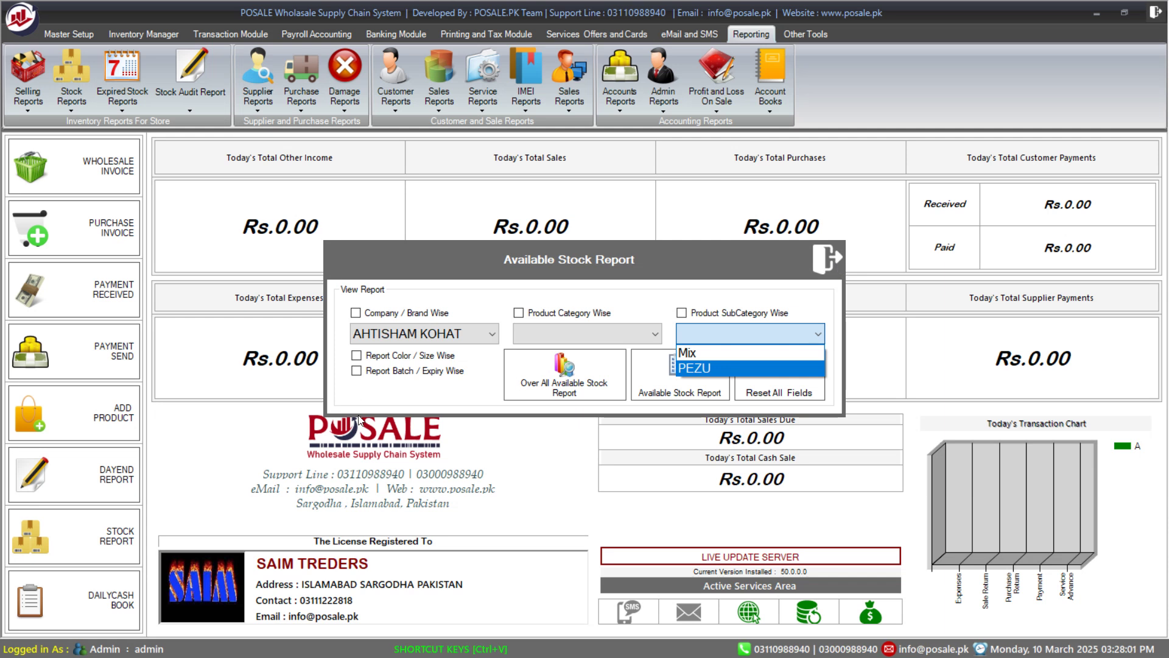
{"action": "left_click", "coordinate": [391, 373]}
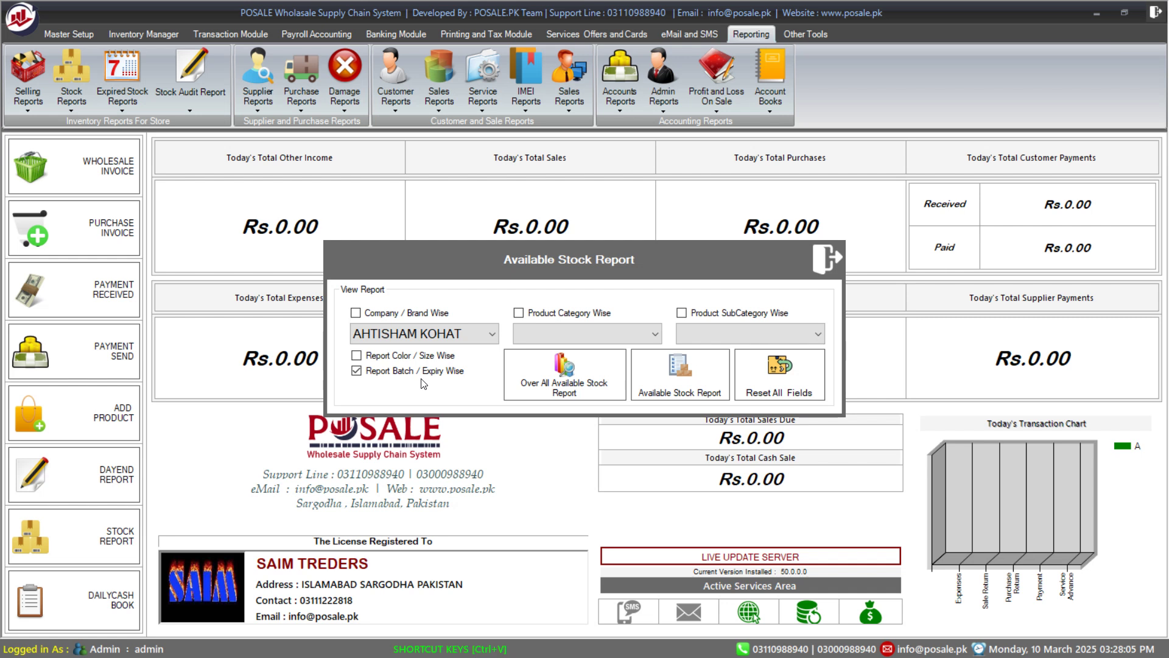
{"action": "left_click", "coordinate": [825, 266]}
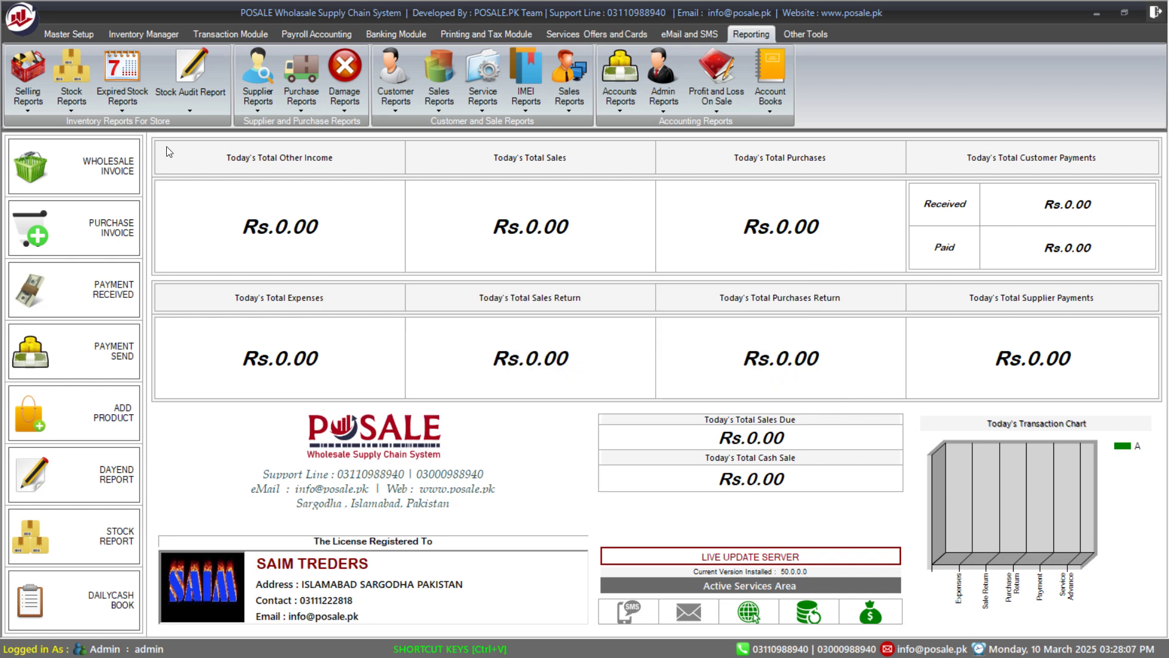
Step: Open the list of all expired products, examine its From and To expiry date filters, and close it
{"action": "left_click", "coordinate": [122, 104]}
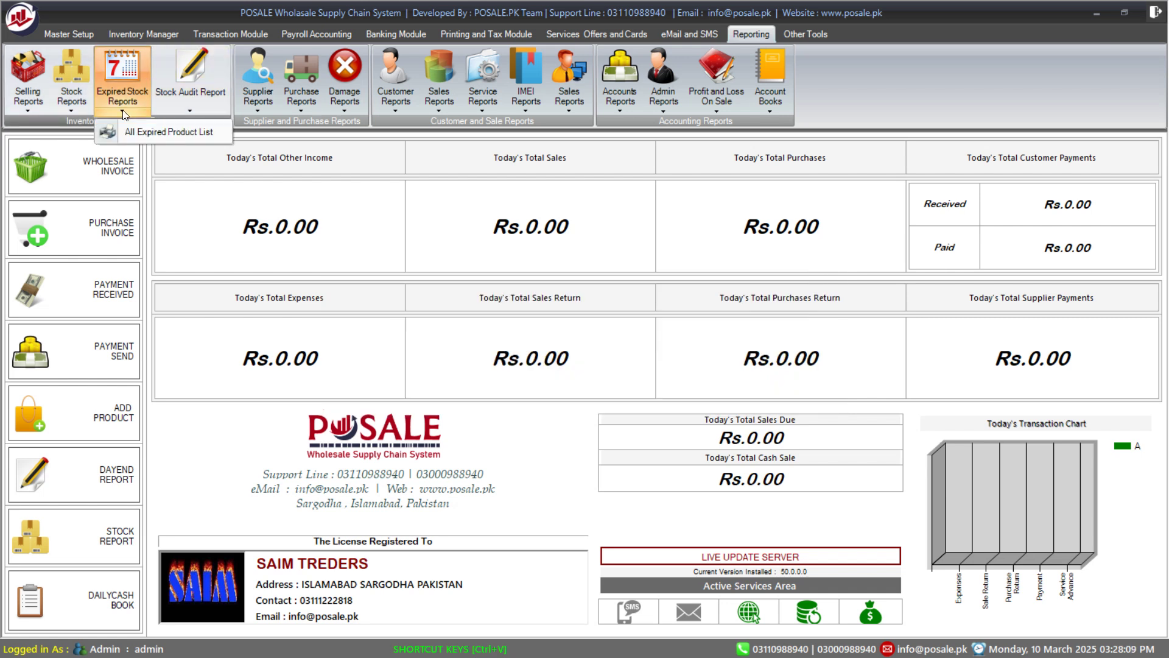
{"action": "left_click", "coordinate": [148, 131]}
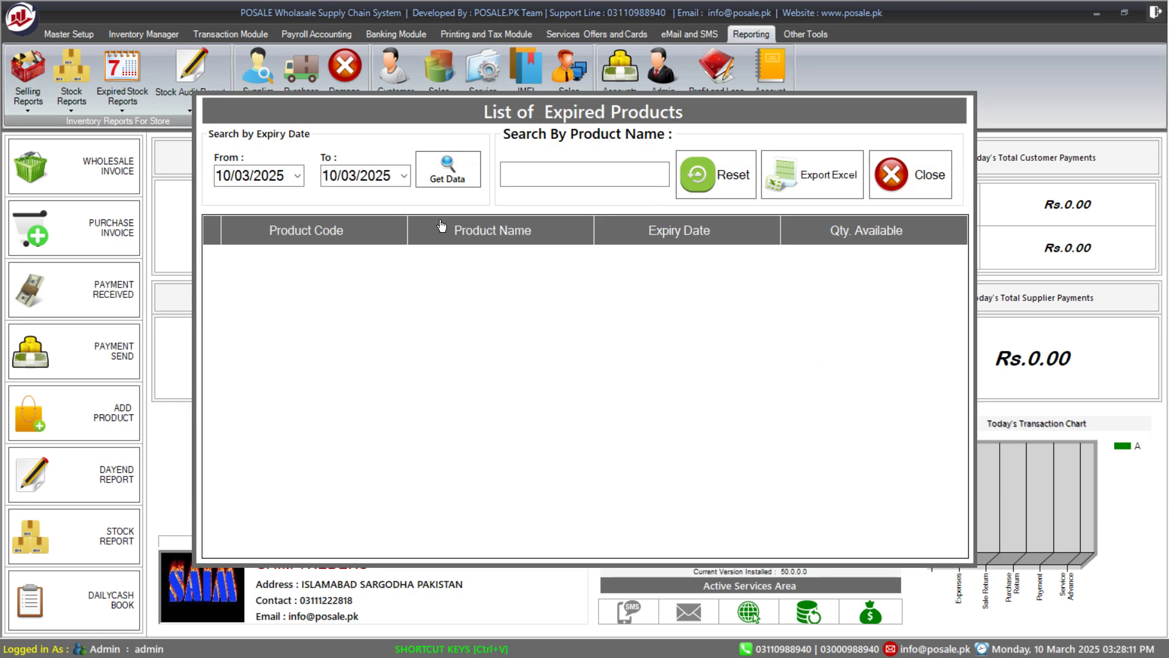
{"action": "left_click", "coordinate": [228, 182]}
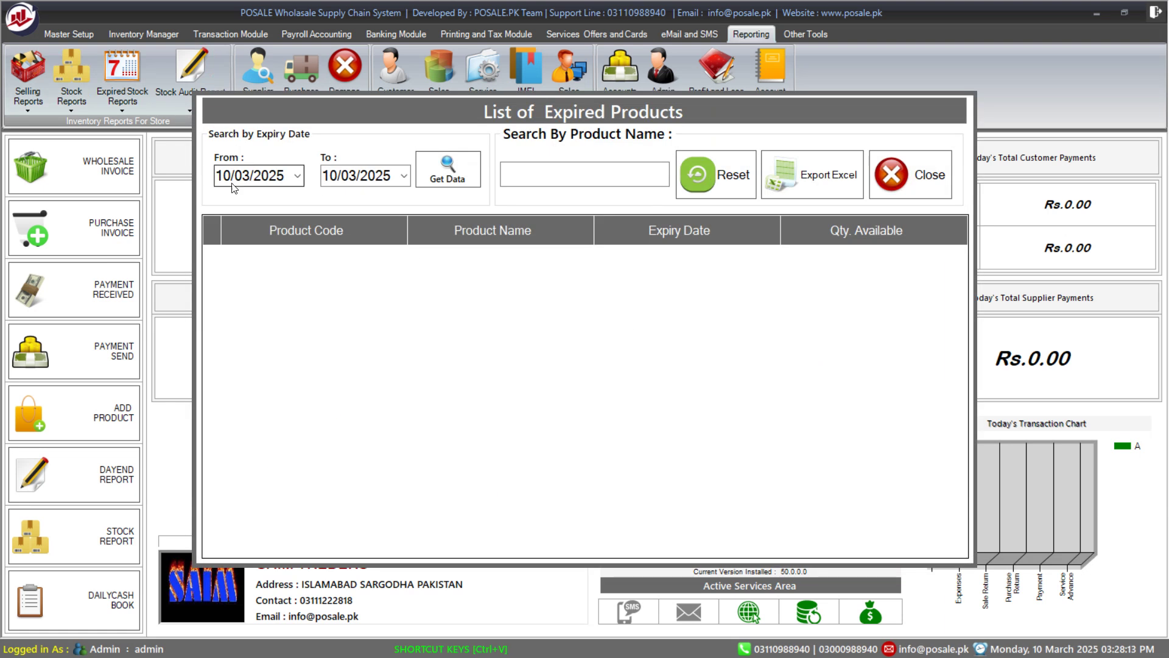
{"action": "left_click", "coordinate": [276, 181]}
{"action": "left_click", "coordinate": [381, 176]}
{"action": "left_click", "coordinate": [245, 179]}
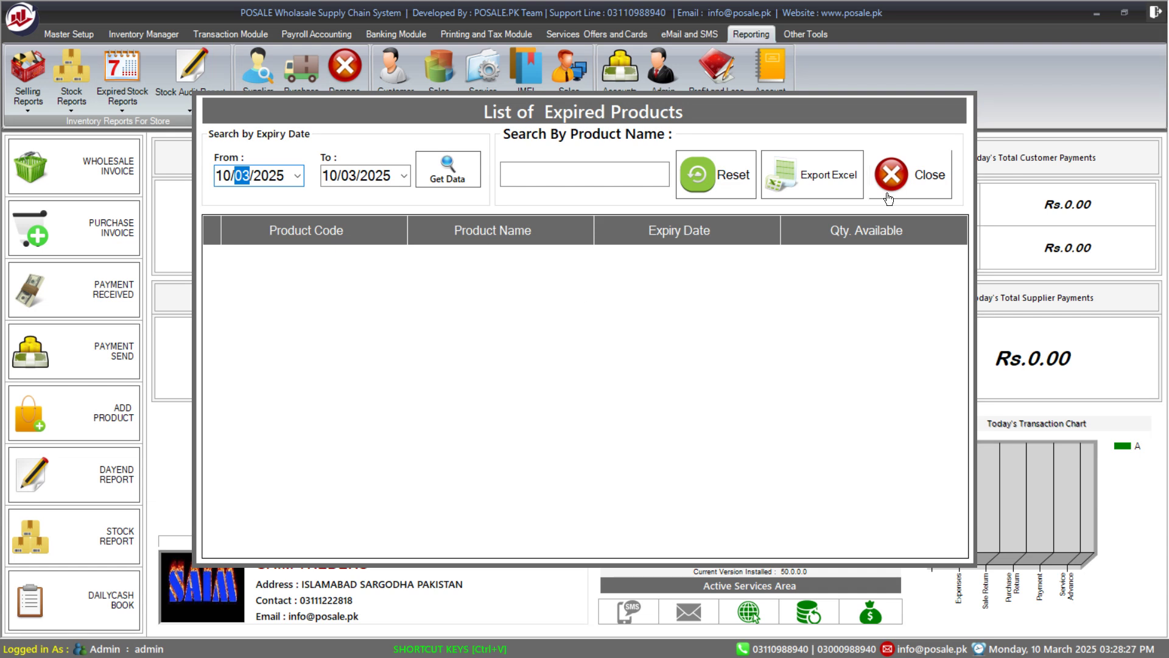
{"action": "left_click", "coordinate": [908, 183]}
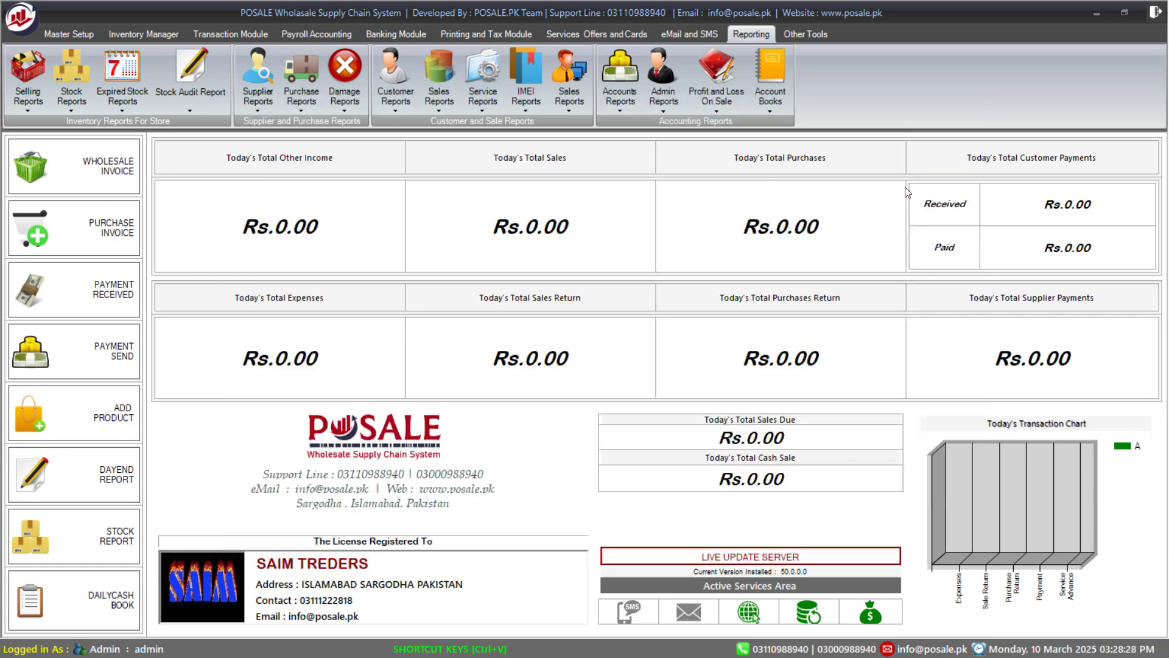
{"action": "left_click", "coordinate": [211, 107]}
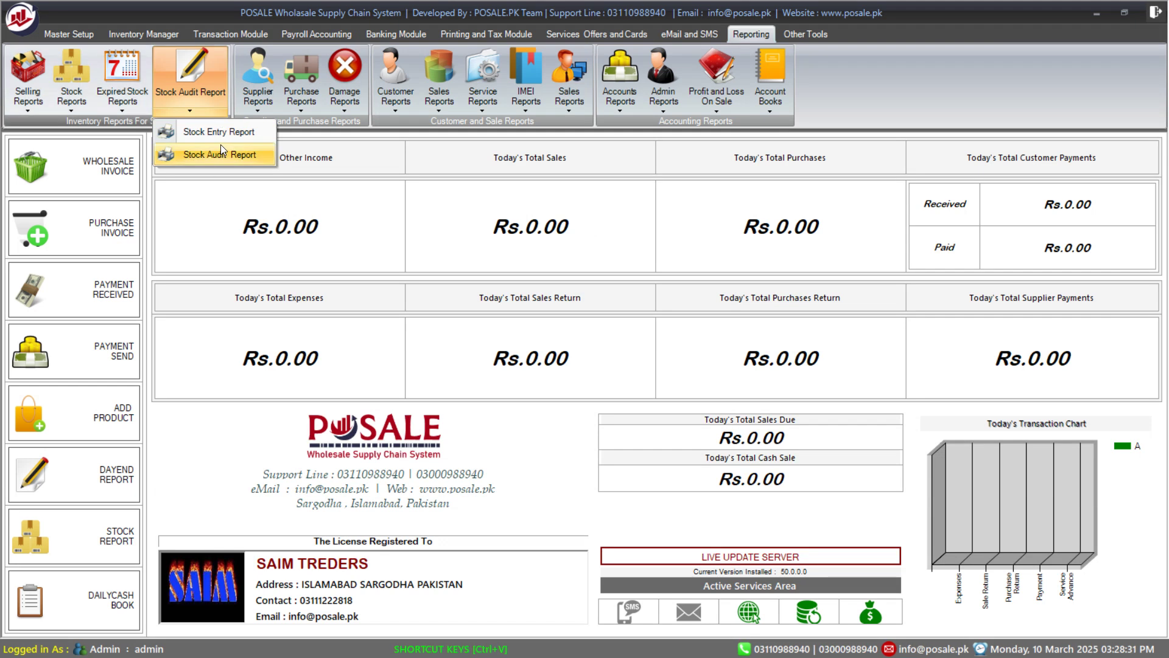
{"action": "left_click", "coordinate": [219, 193]}
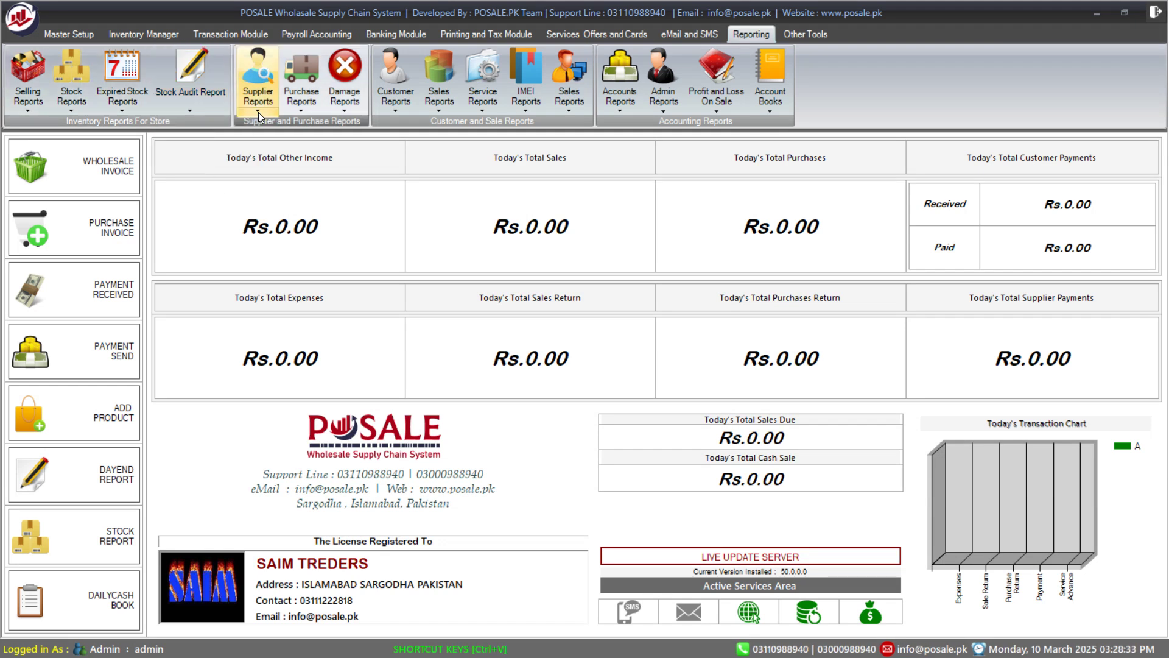
Step: View the Supplier Ledger Report of one supplier for 01/07/2023 to 10/03/2025, then close the preview and the form
{"action": "left_click", "coordinate": [258, 112]}
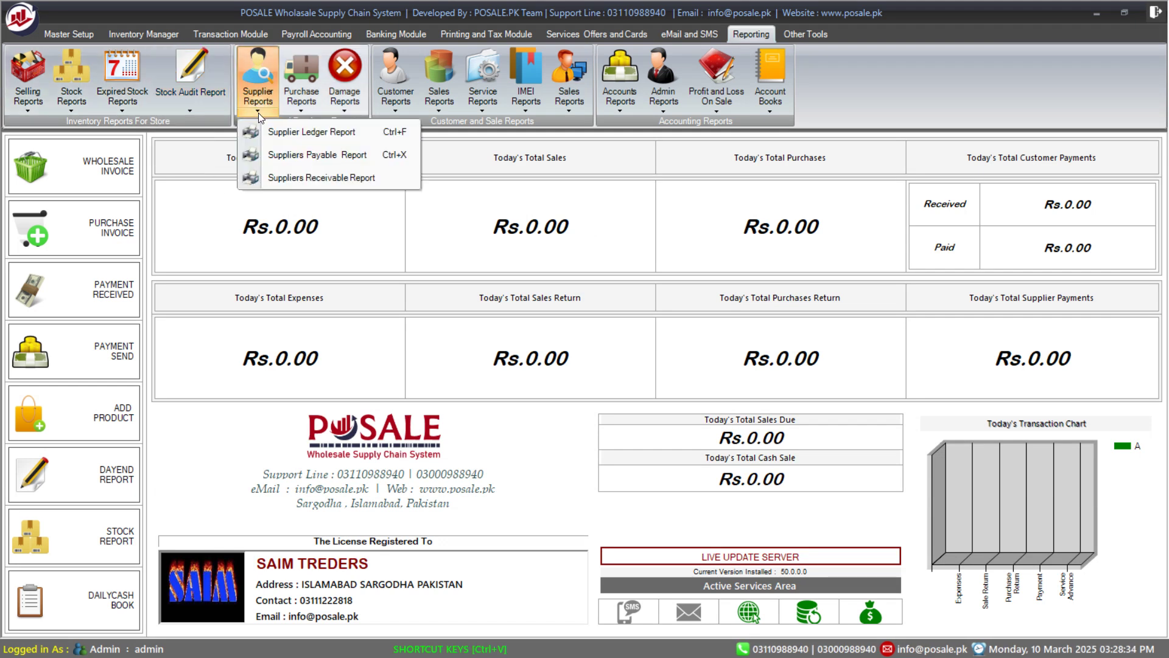
{"action": "left_click", "coordinate": [335, 133]}
{"action": "left_click", "coordinate": [753, 340]}
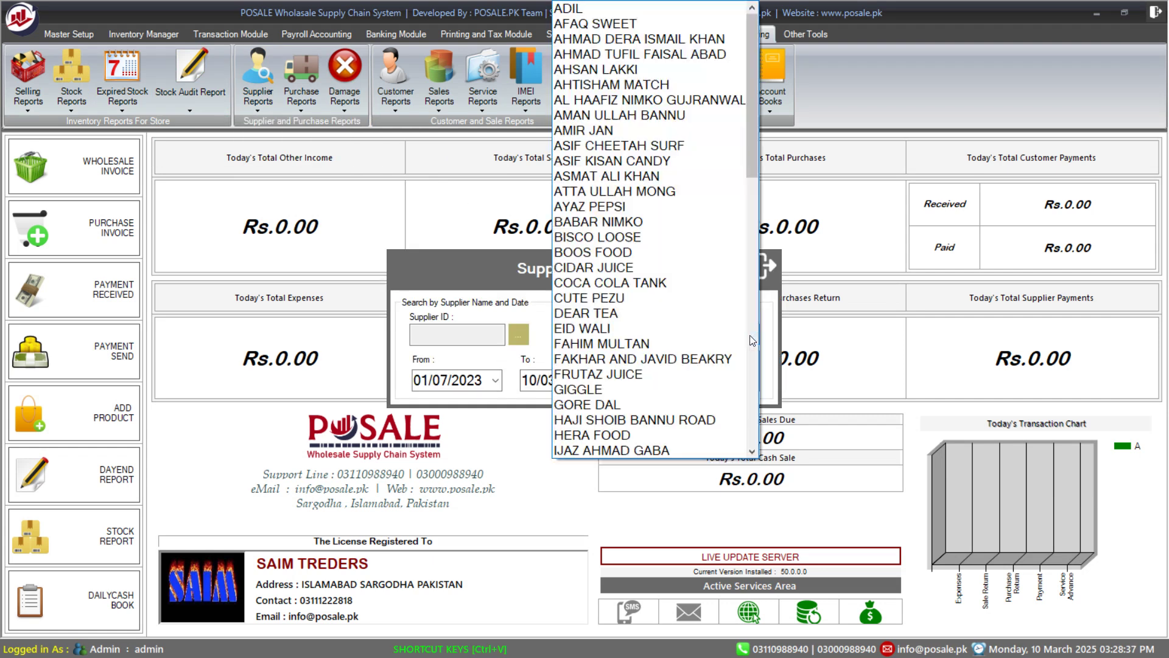
{"action": "left_click", "coordinate": [639, 177]}
{"action": "left_click", "coordinate": [668, 364]}
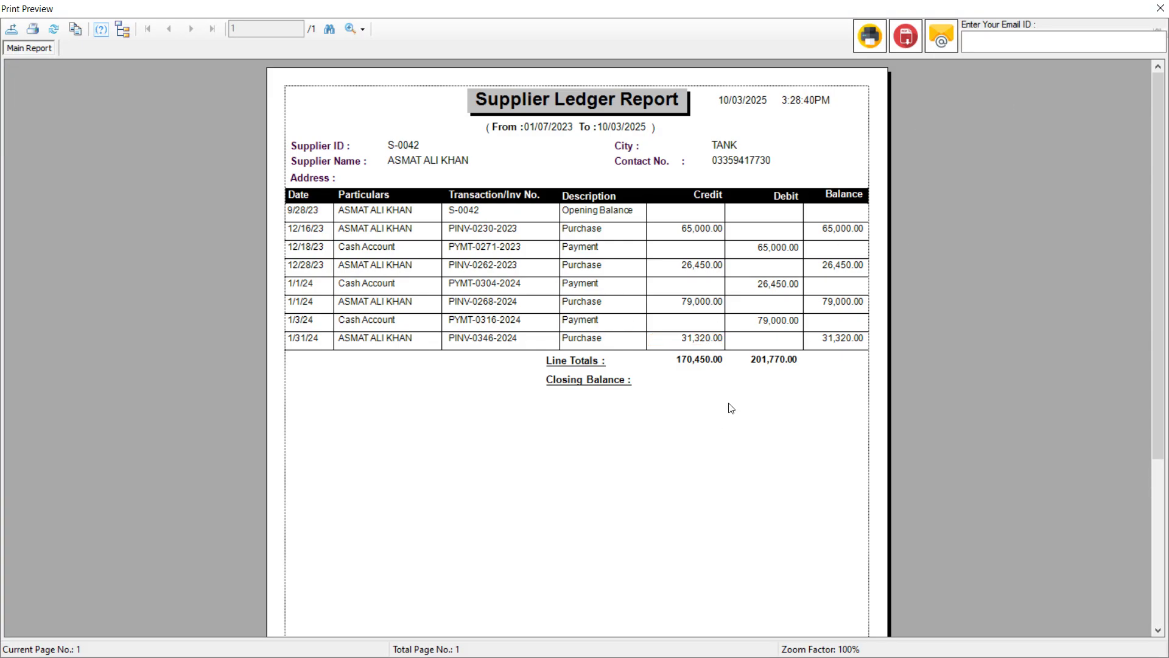
{"action": "left_click", "coordinate": [1160, 8]}
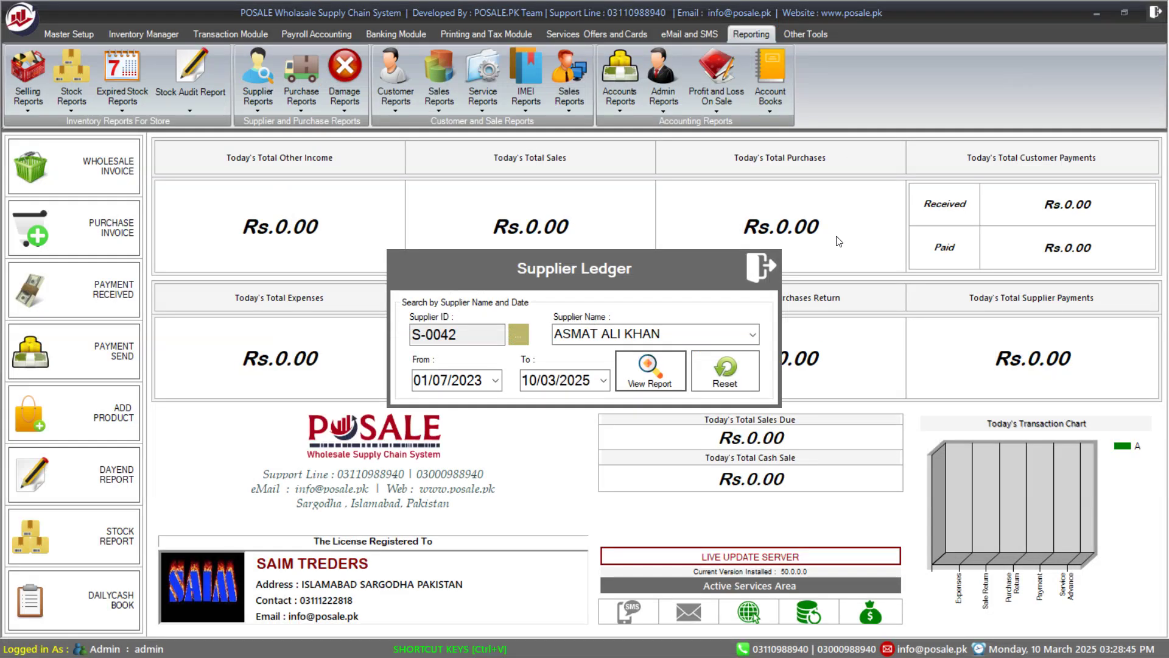
{"action": "left_click", "coordinate": [762, 266]}
Step: View the Suppliers Payable Report for 01/07/2023 to 10/03/2025, then close the preview and the form
{"action": "left_click", "coordinate": [257, 108]}
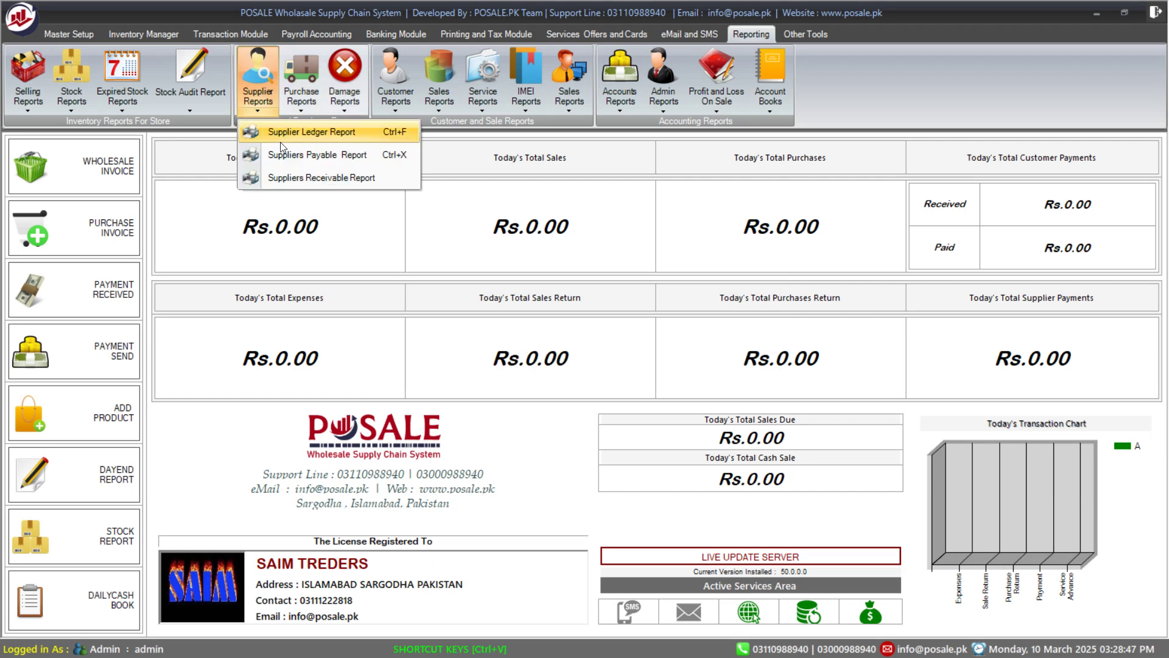
{"action": "left_click", "coordinate": [390, 156]}
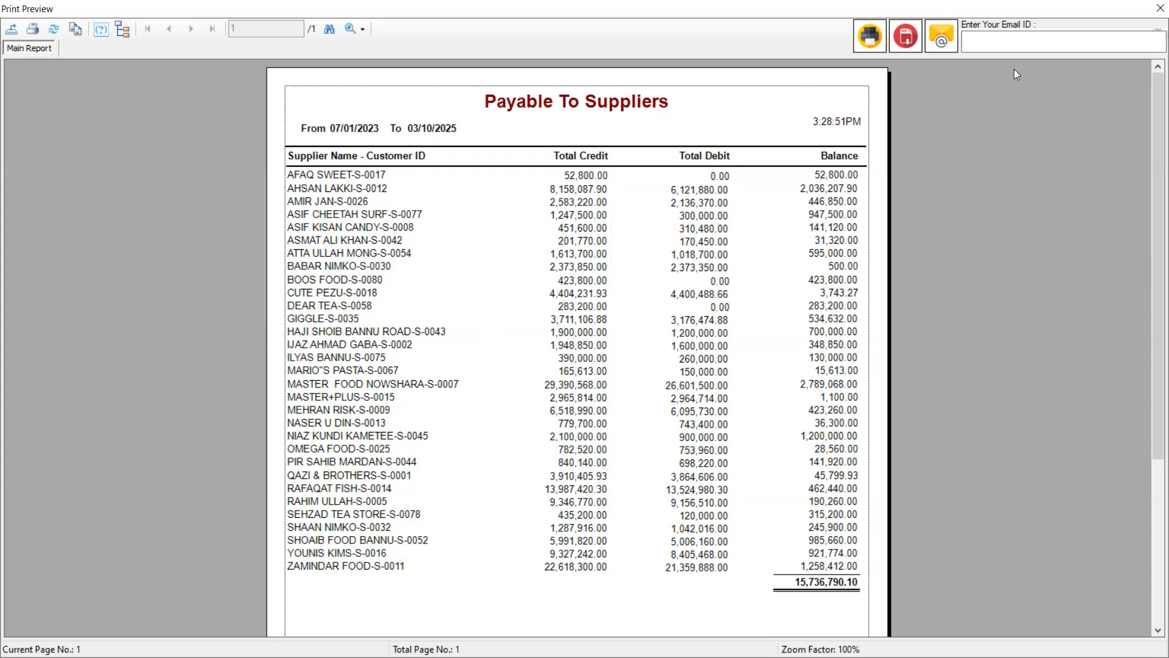
{"action": "left_click", "coordinate": [1161, 8]}
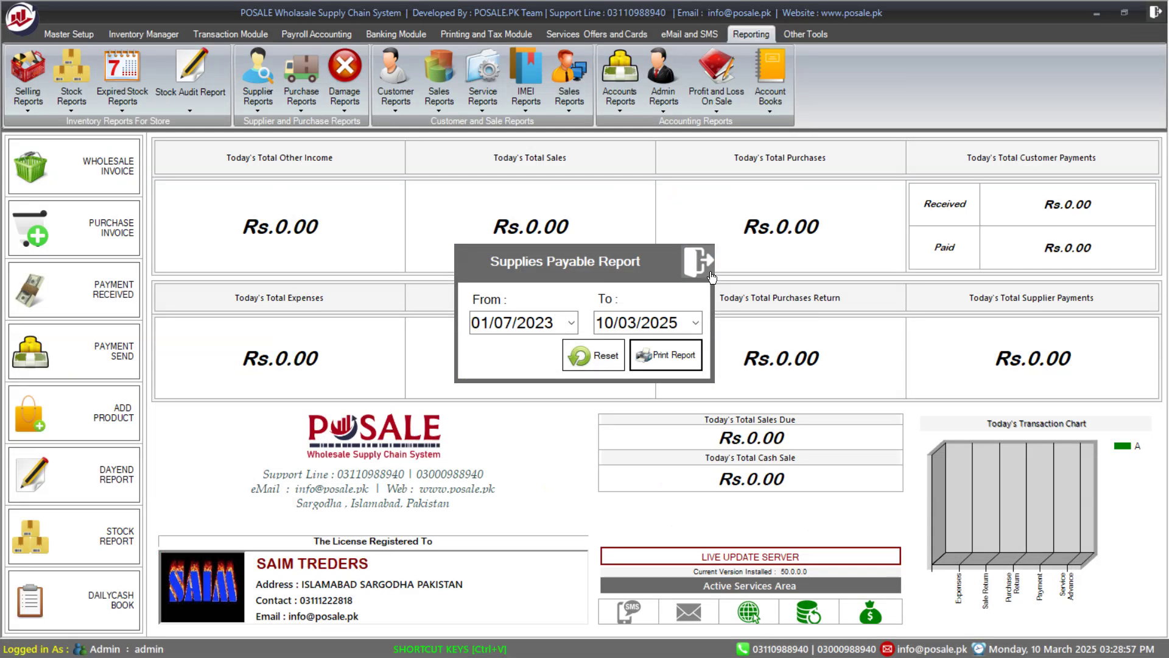
{"action": "left_click", "coordinate": [699, 272]}
Step: Open the Purchase Report Company Wise form, choose MIAN AKRAM AND CO as the company/brand, and close the form
{"action": "left_click", "coordinate": [310, 111]}
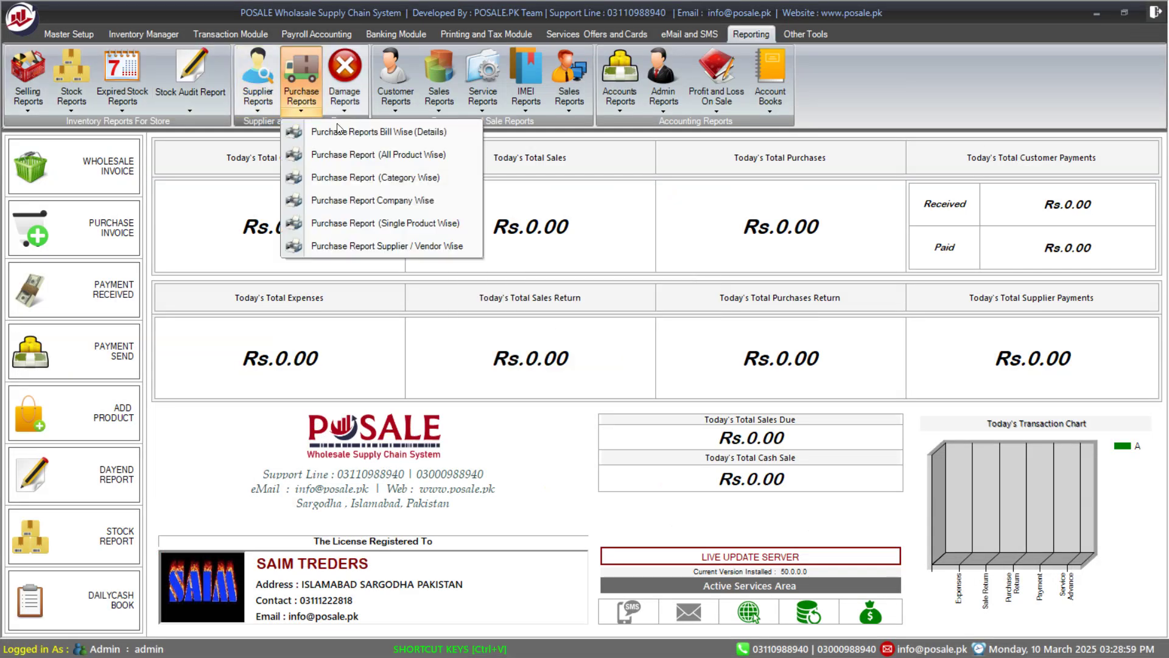
{"action": "left_click", "coordinate": [386, 199]}
{"action": "left_click", "coordinate": [607, 381]}
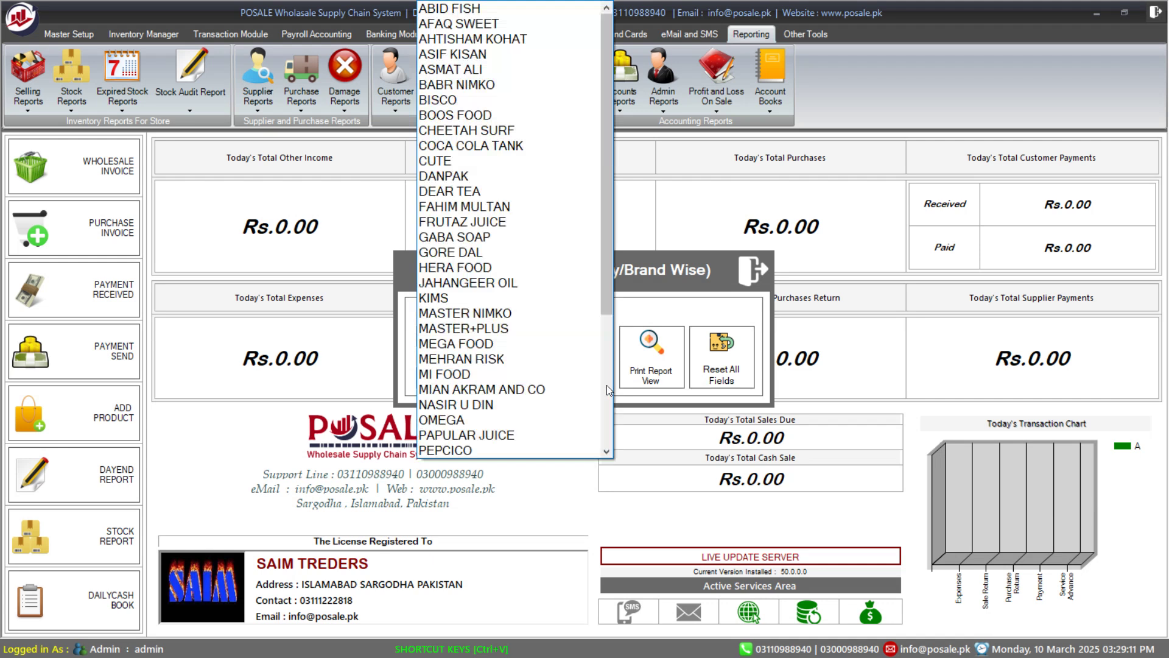
{"action": "left_click", "coordinate": [525, 390]}
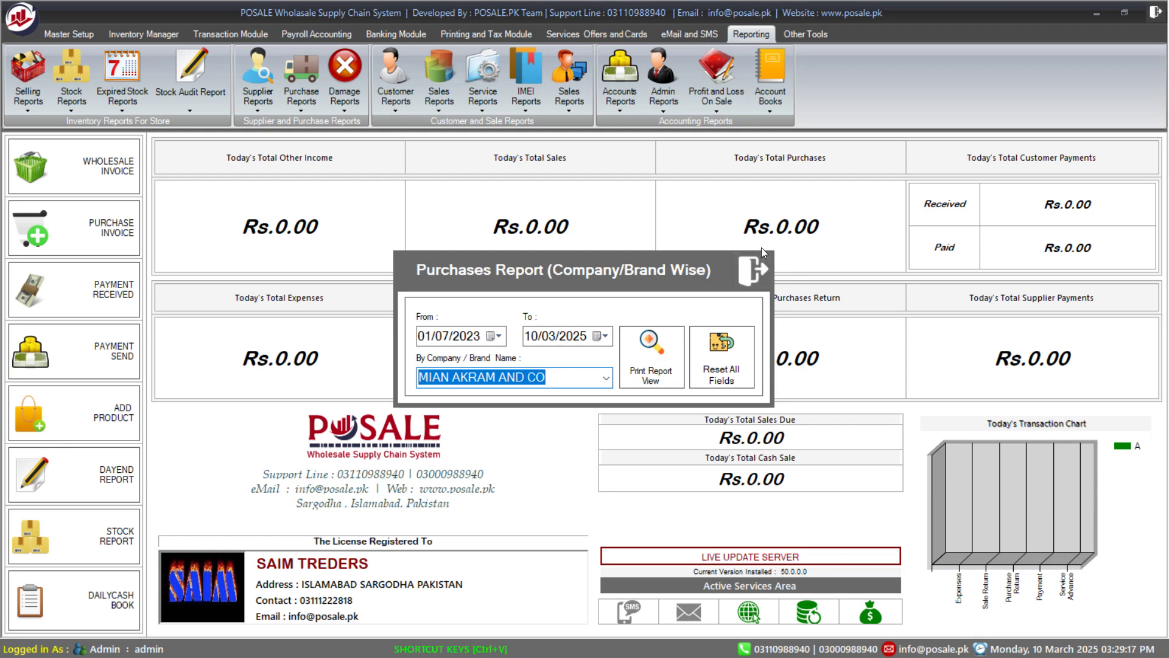
{"action": "left_click", "coordinate": [753, 274]}
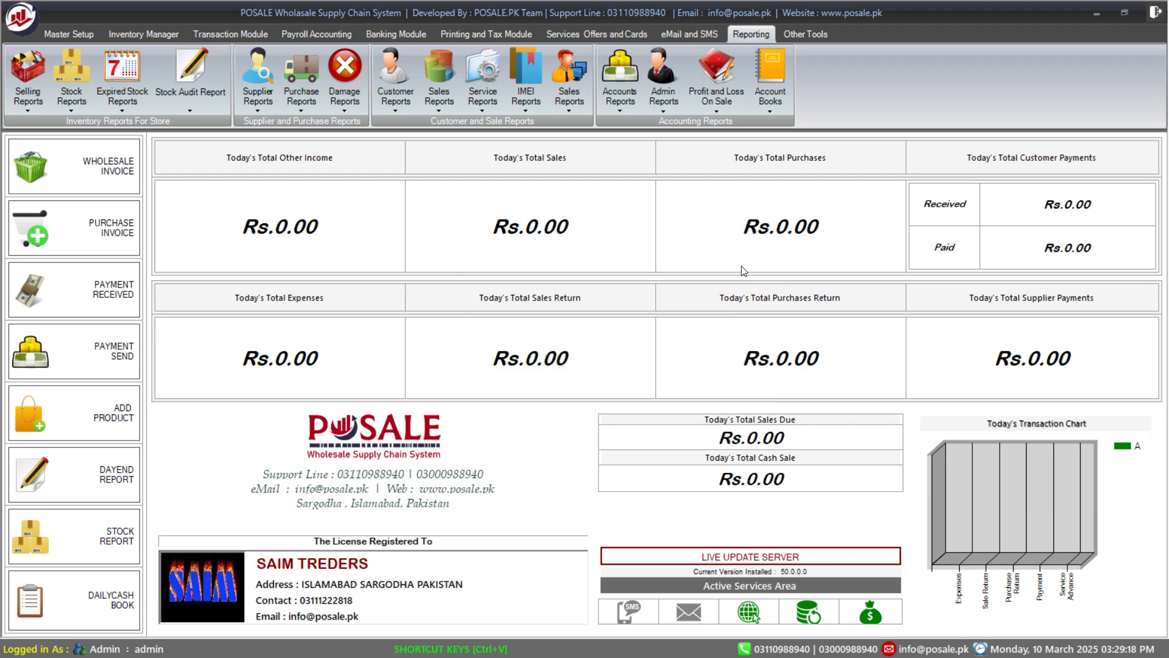
Step: View the Customer Ledger Report of one customer for 01/07/2023 to 10/03/2025 and close the preview
{"action": "left_click", "coordinate": [391, 111]}
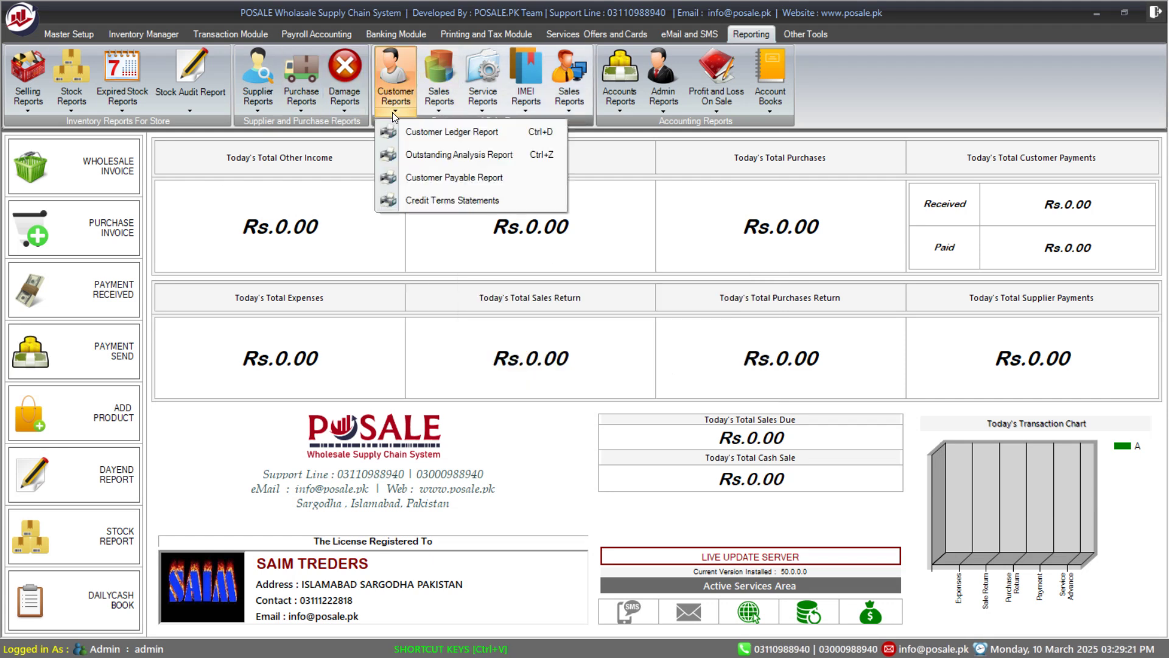
{"action": "left_click", "coordinate": [426, 138]}
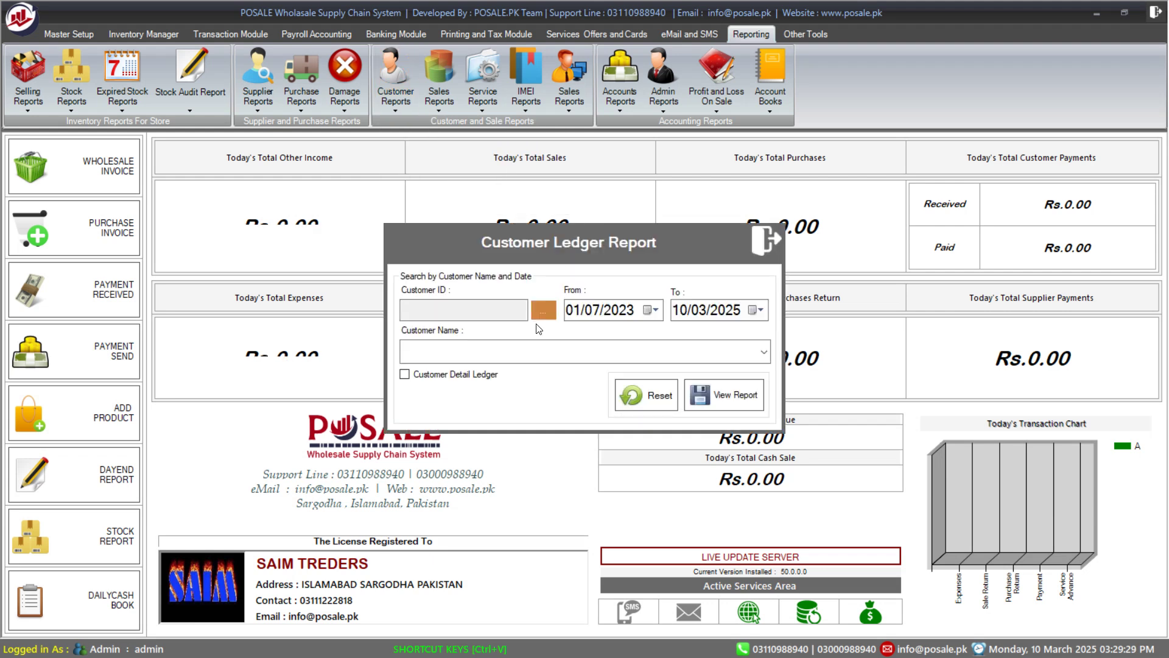
{"action": "left_click", "coordinate": [441, 374]}
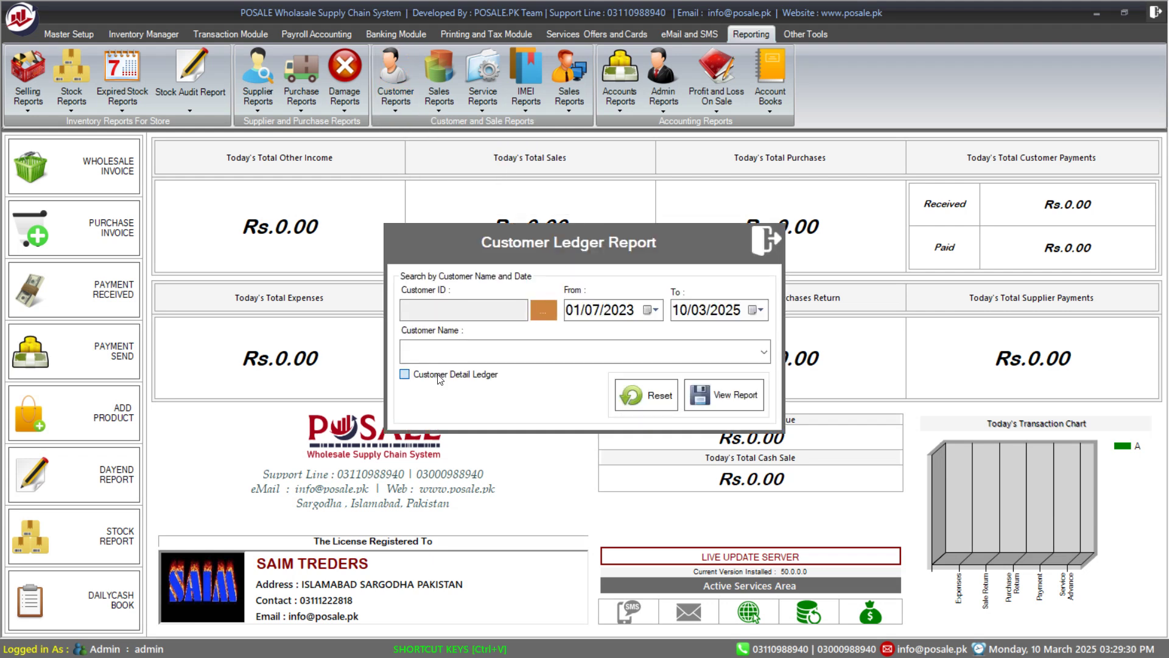
{"action": "left_click", "coordinate": [764, 351]}
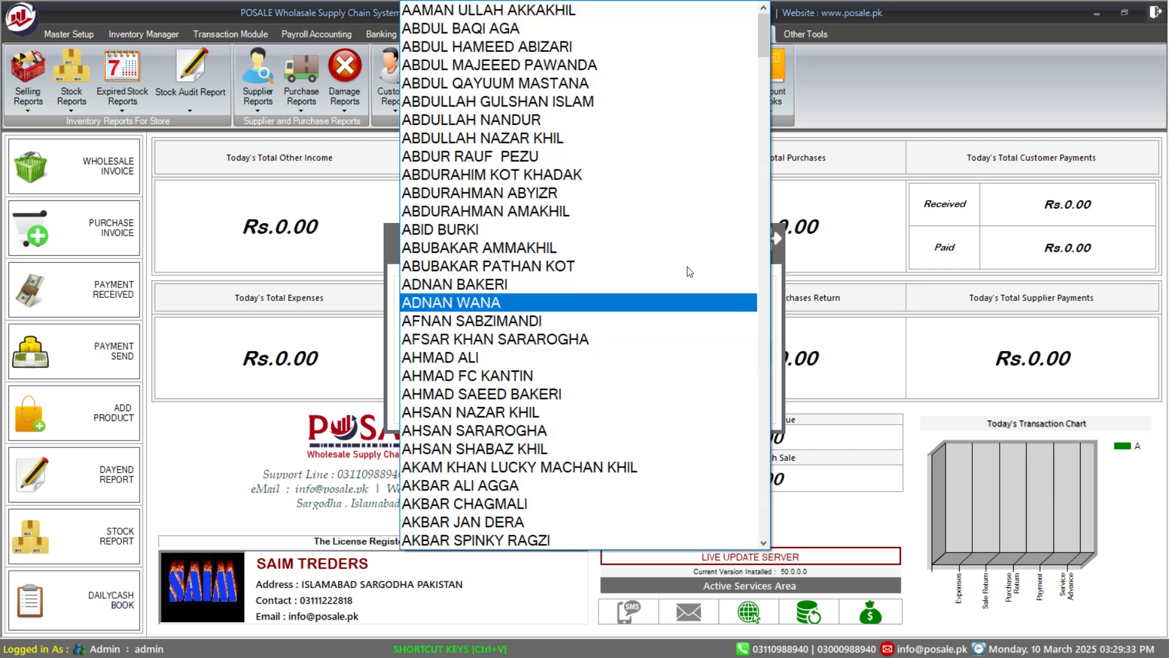
{"action": "left_click", "coordinate": [548, 228]}
{"action": "left_click", "coordinate": [494, 378]}
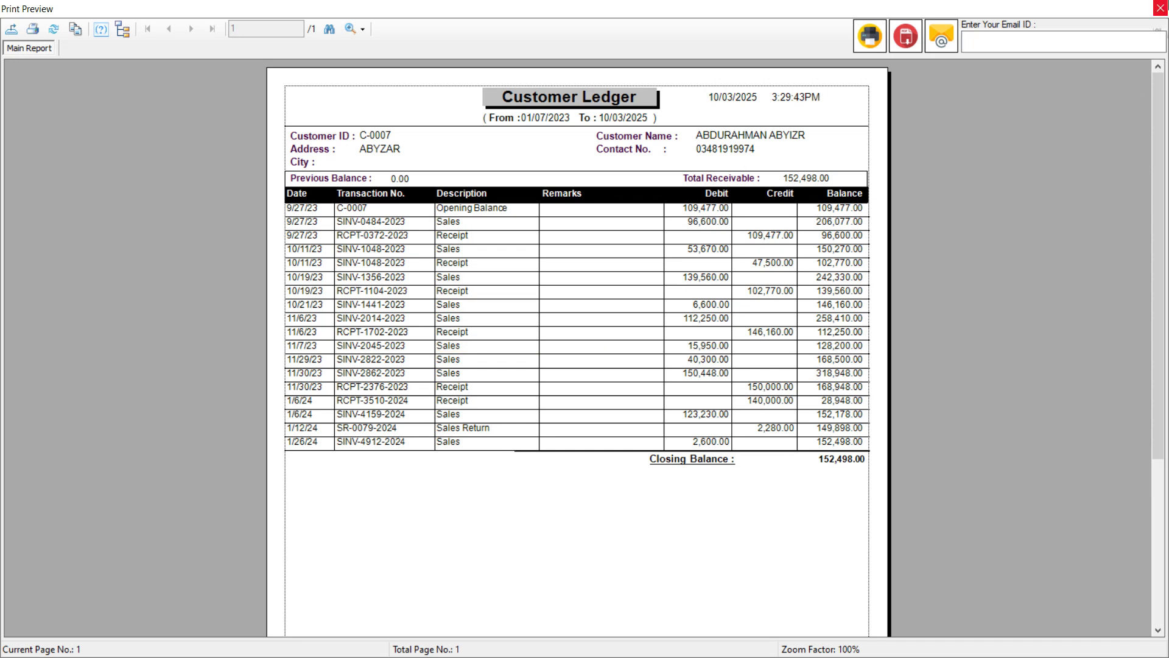
{"action": "left_click", "coordinate": [1161, 8]}
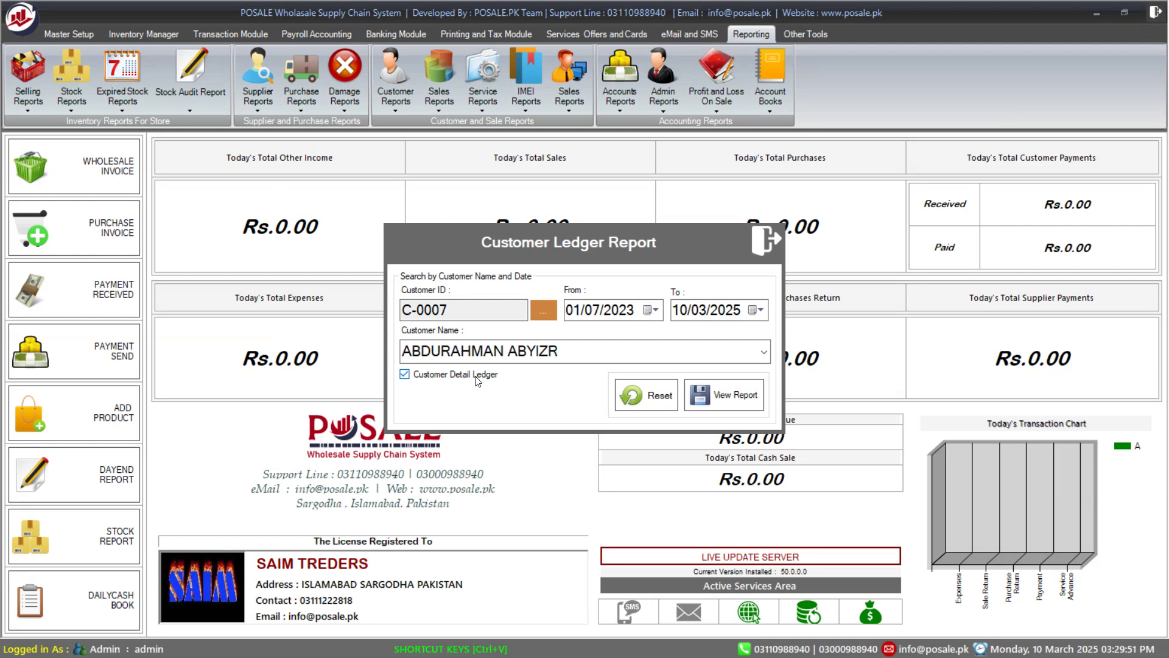
Step: View the same customer's report with Customer Detail Ledger on, read through pages 1 and 2, and close the preview and form
{"action": "left_click", "coordinate": [717, 396]}
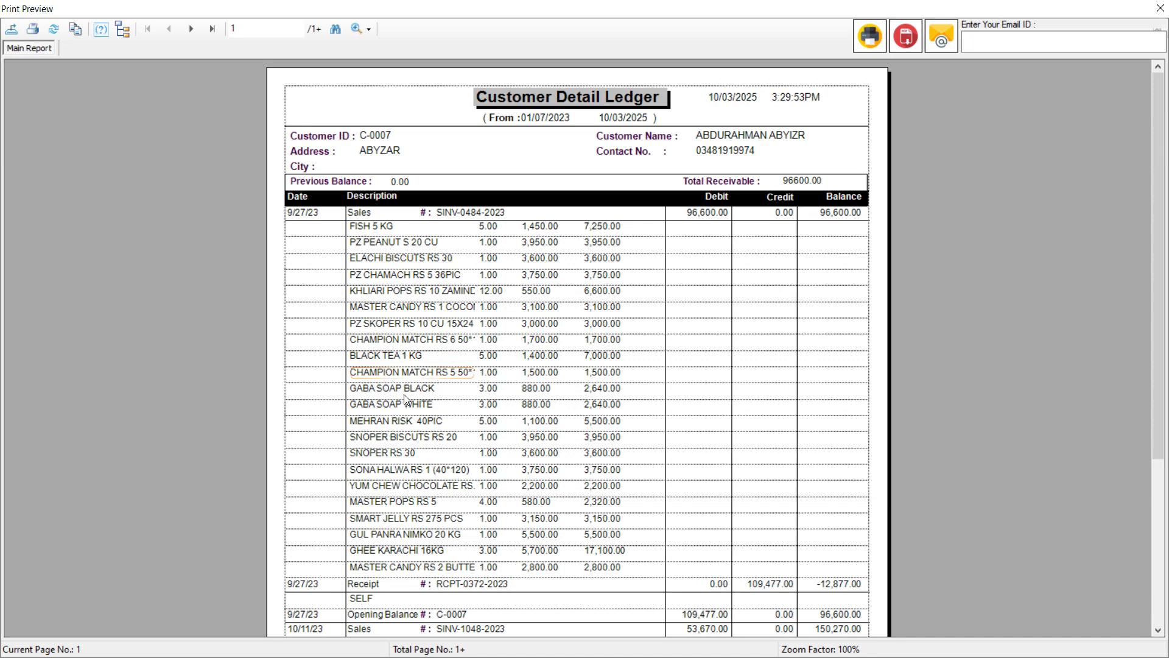
{"action": "scroll", "coordinate": [570, 452], "scroll_direction": "down", "scroll_amount": 3}
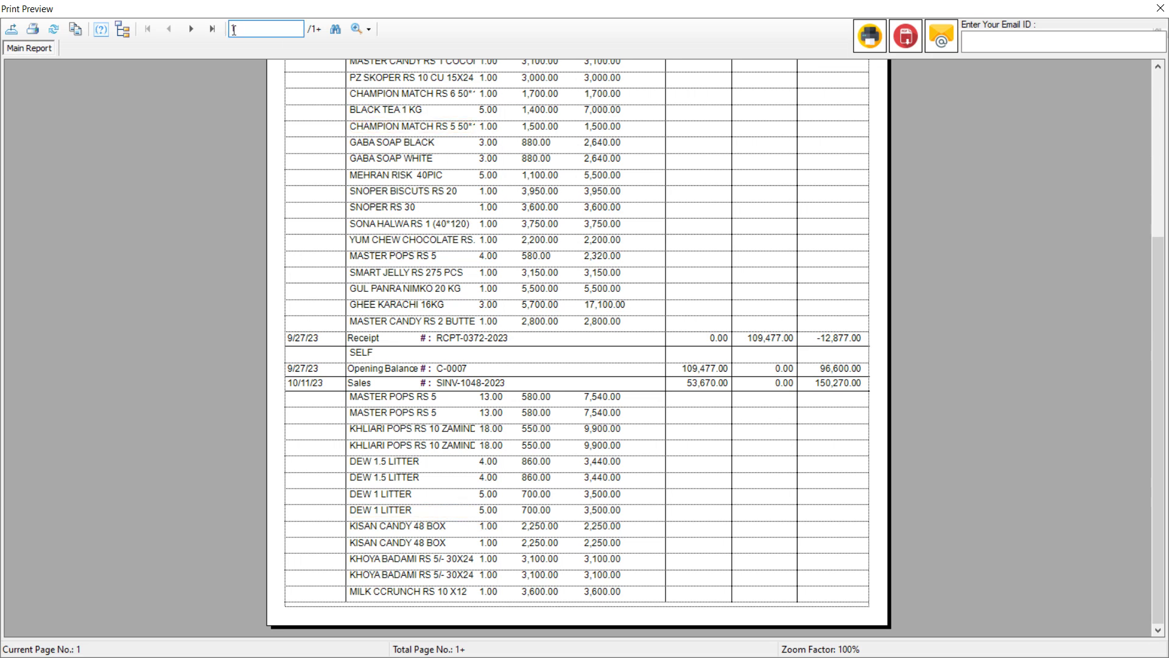
{"action": "left_click", "coordinate": [190, 29]}
{"action": "scroll", "coordinate": [631, 313], "scroll_direction": "down", "scroll_amount": 4}
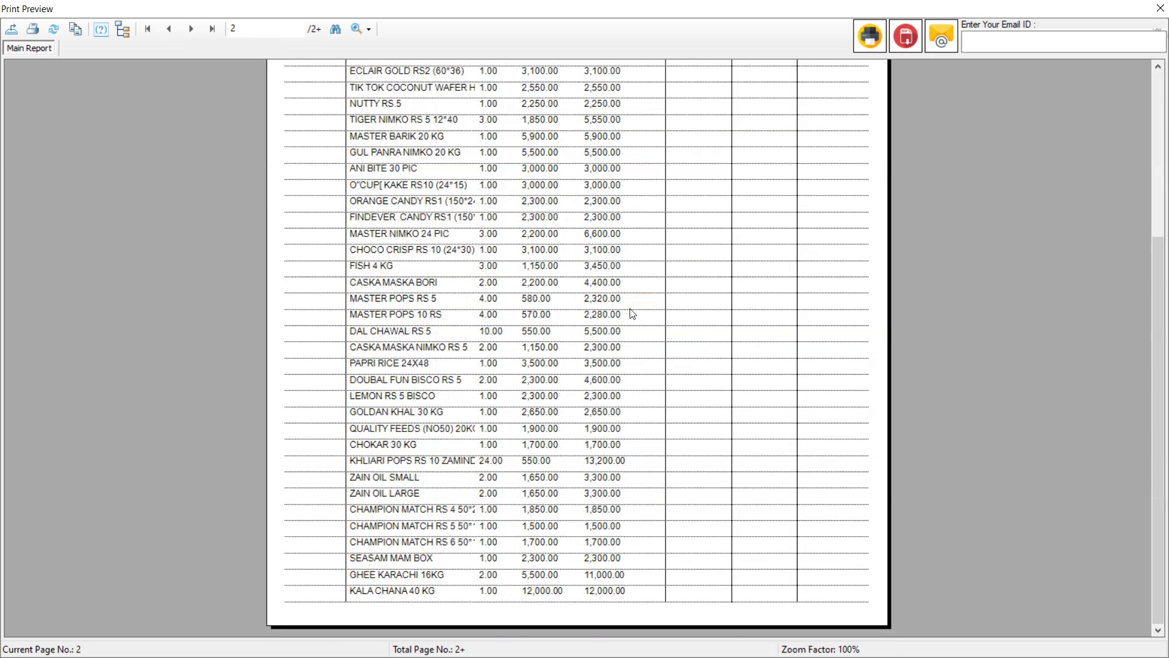
{"action": "left_click", "coordinate": [1154, 13]}
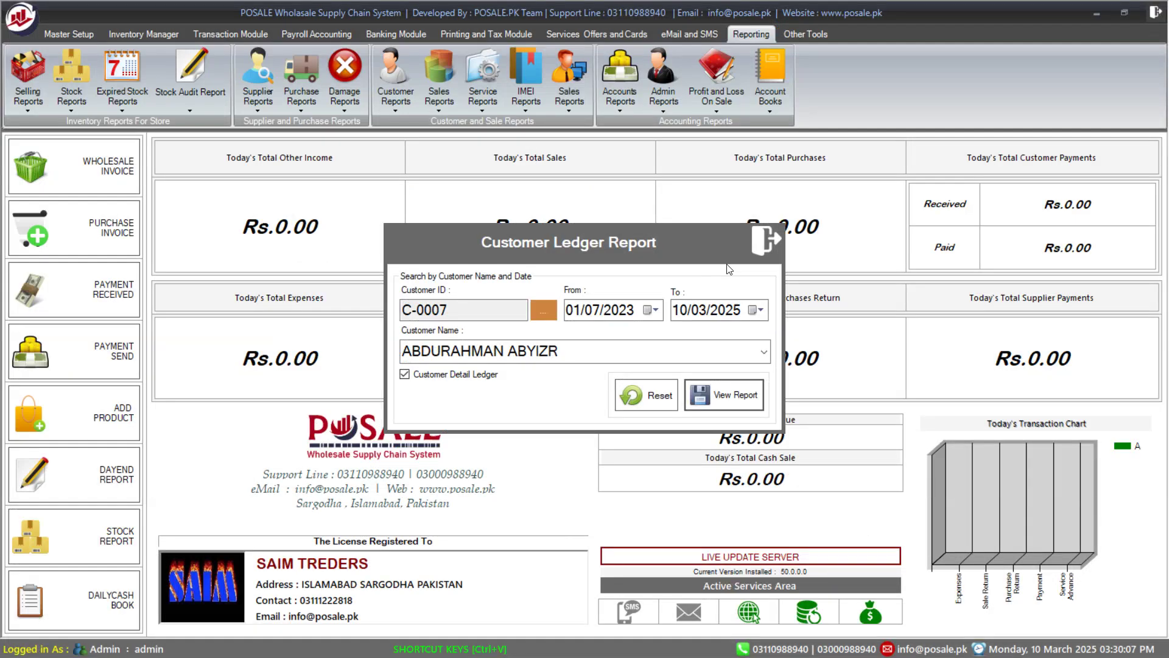
{"action": "left_click", "coordinate": [777, 229]}
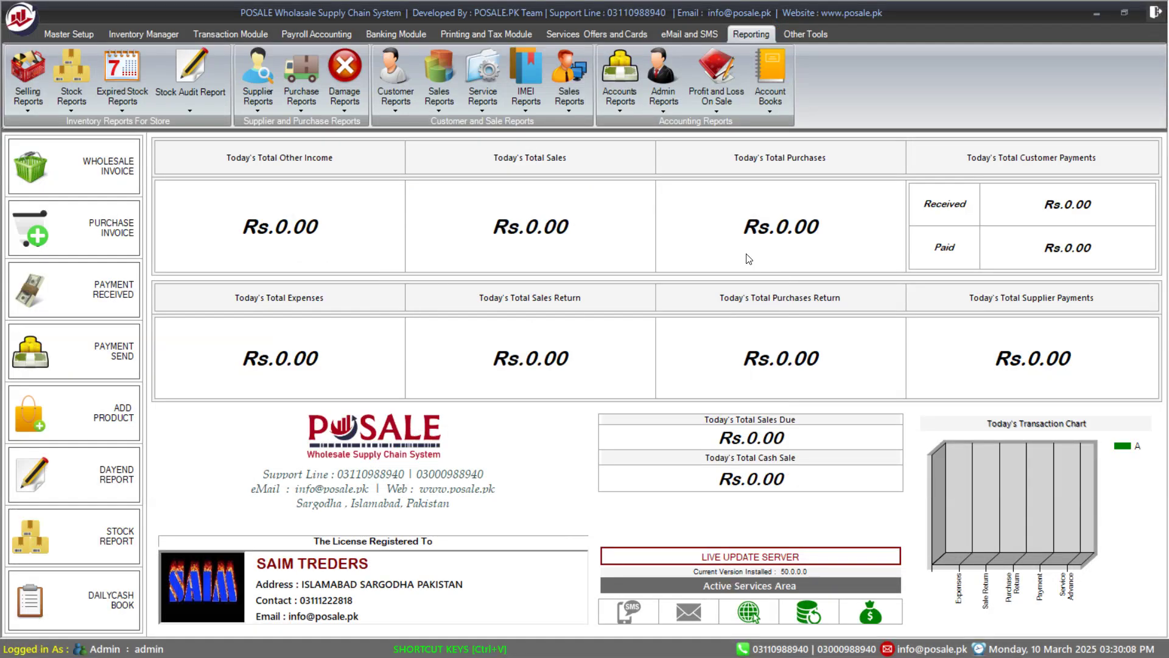
Step: View the cashier's Daily Activities Report for 10/03/2024 to 10/03/2025 in Thermal Print (3Inch) format and close the preview
{"action": "left_click", "coordinate": [449, 111]}
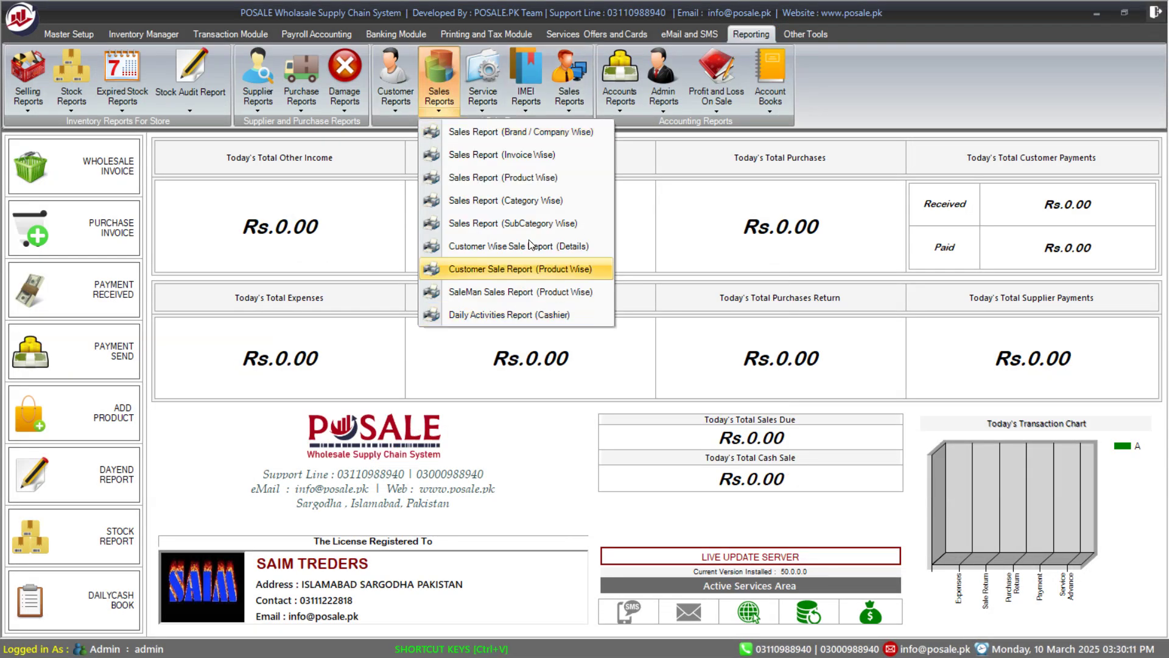
{"action": "left_click", "coordinate": [517, 176]}
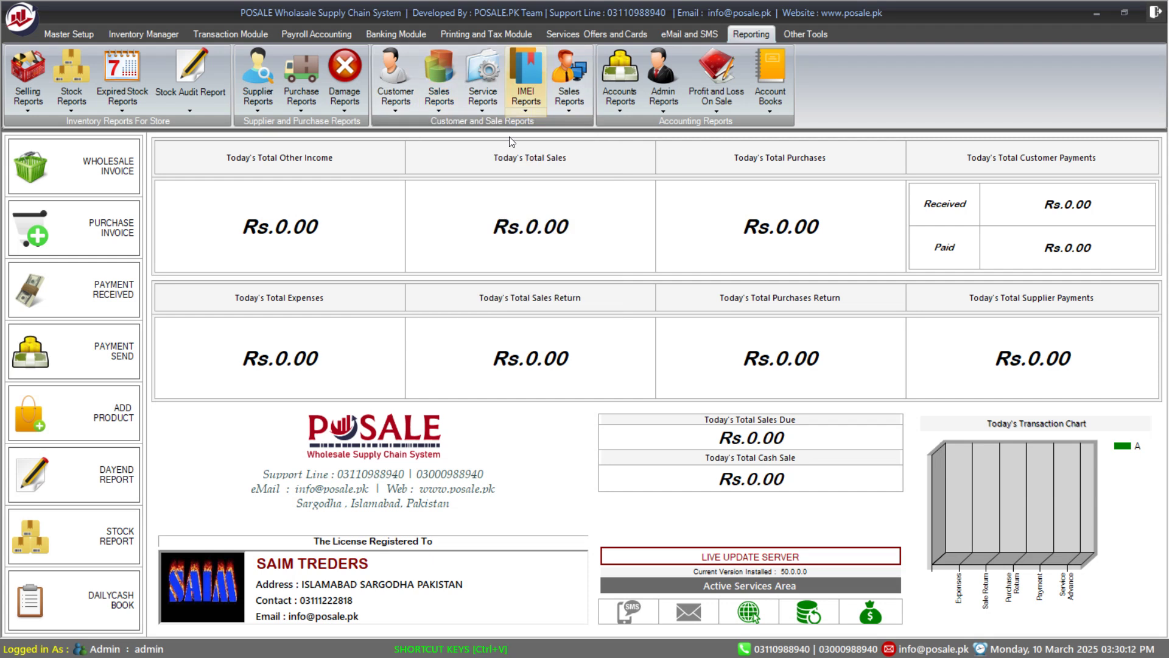
{"action": "left_click", "coordinate": [445, 111]}
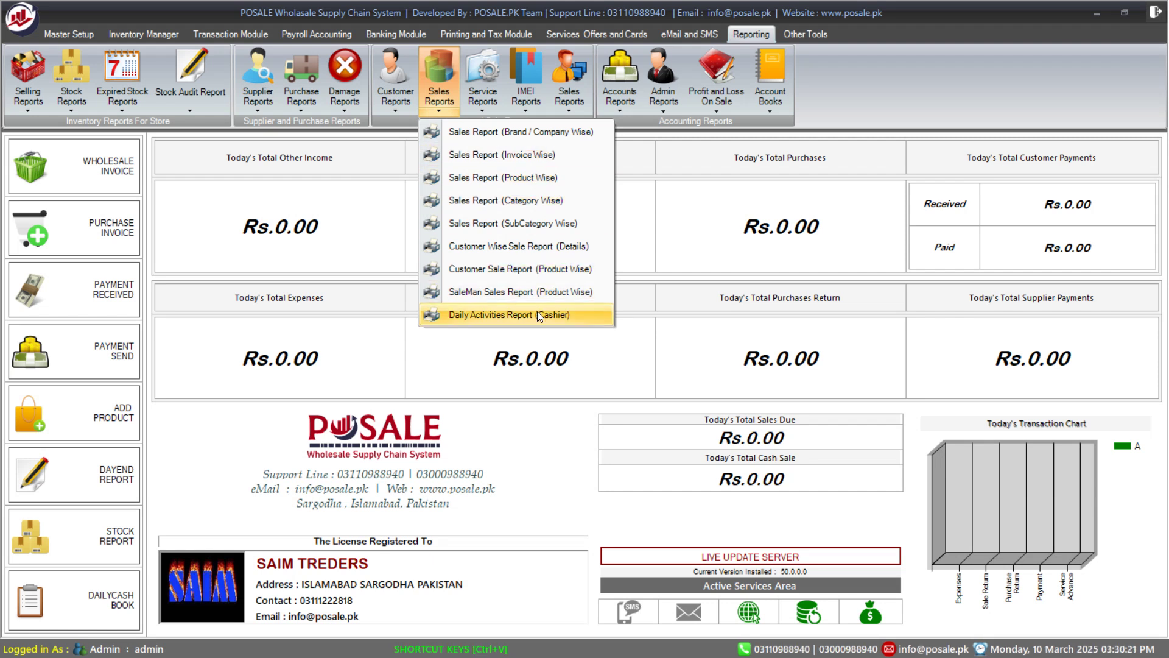
{"action": "left_click", "coordinate": [496, 316]}
{"action": "left_click", "coordinate": [450, 351]}
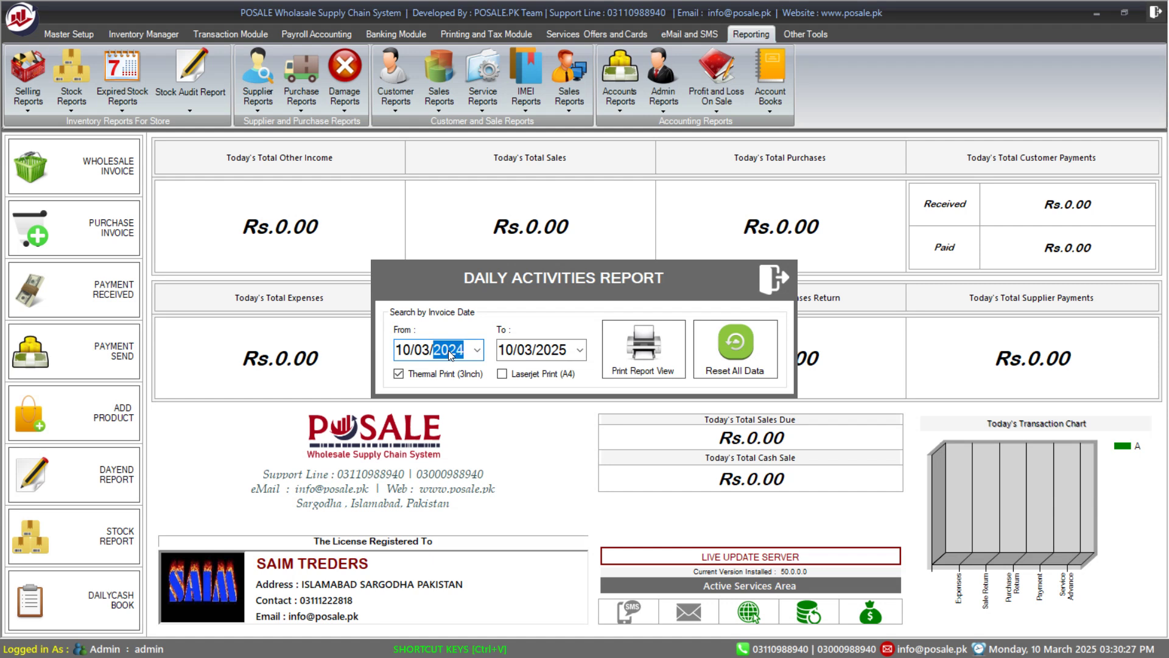
{"action": "left_click", "coordinate": [620, 373]}
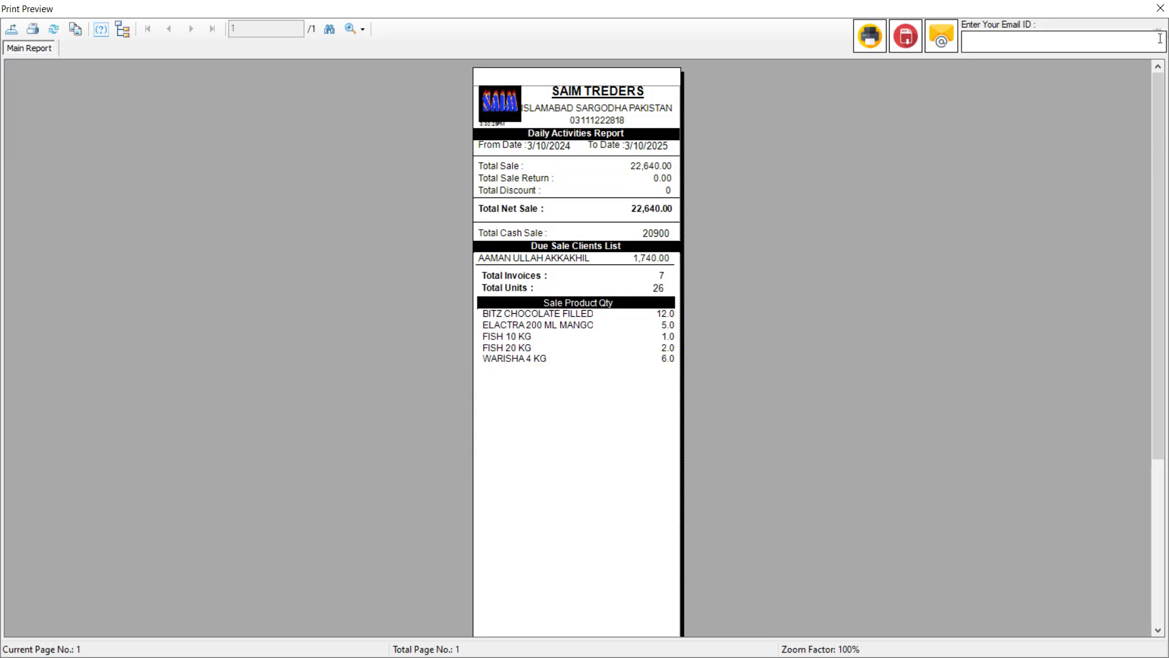
{"action": "left_click", "coordinate": [1160, 8]}
Step: View the Daily Activities Report in Laserjet Print (A4) format, then close the preview and the form
{"action": "left_click", "coordinate": [561, 373]}
{"action": "left_click", "coordinate": [641, 353]}
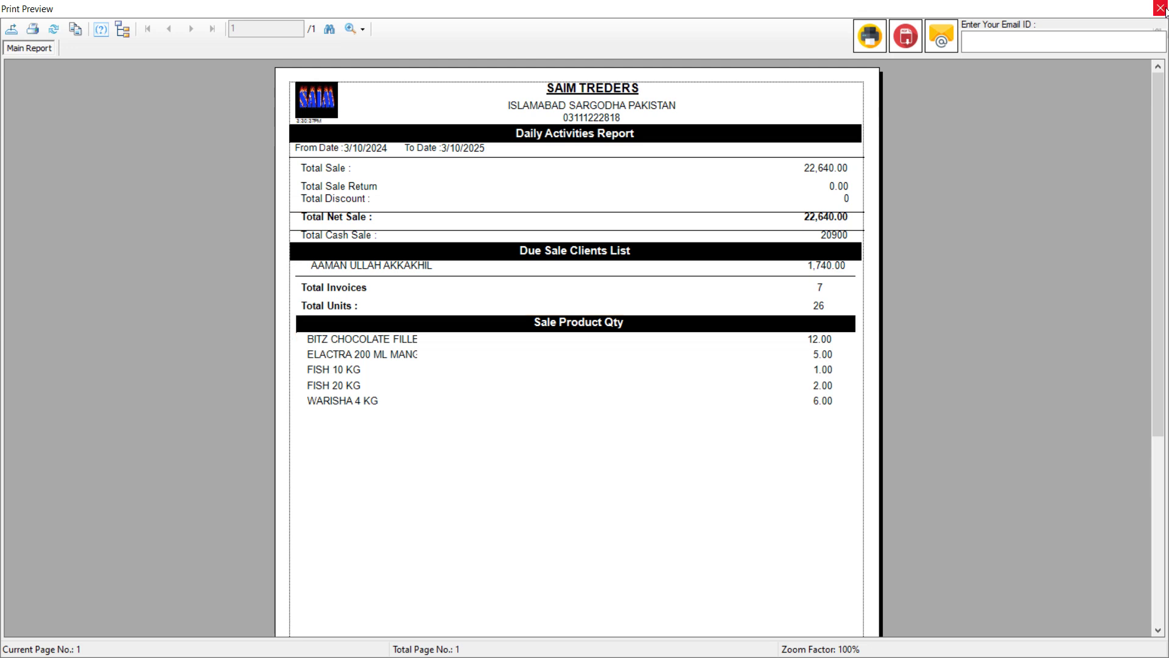
{"action": "left_click", "coordinate": [1160, 8]}
{"action": "left_click", "coordinate": [773, 278]}
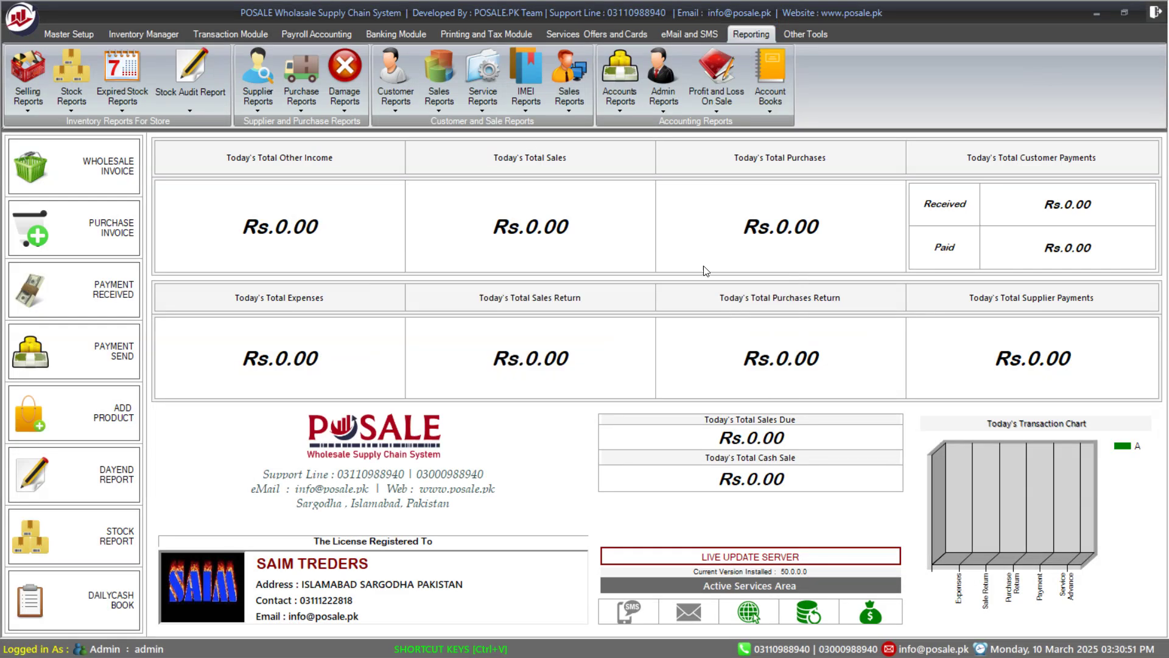
{"action": "left_click", "coordinate": [576, 112]}
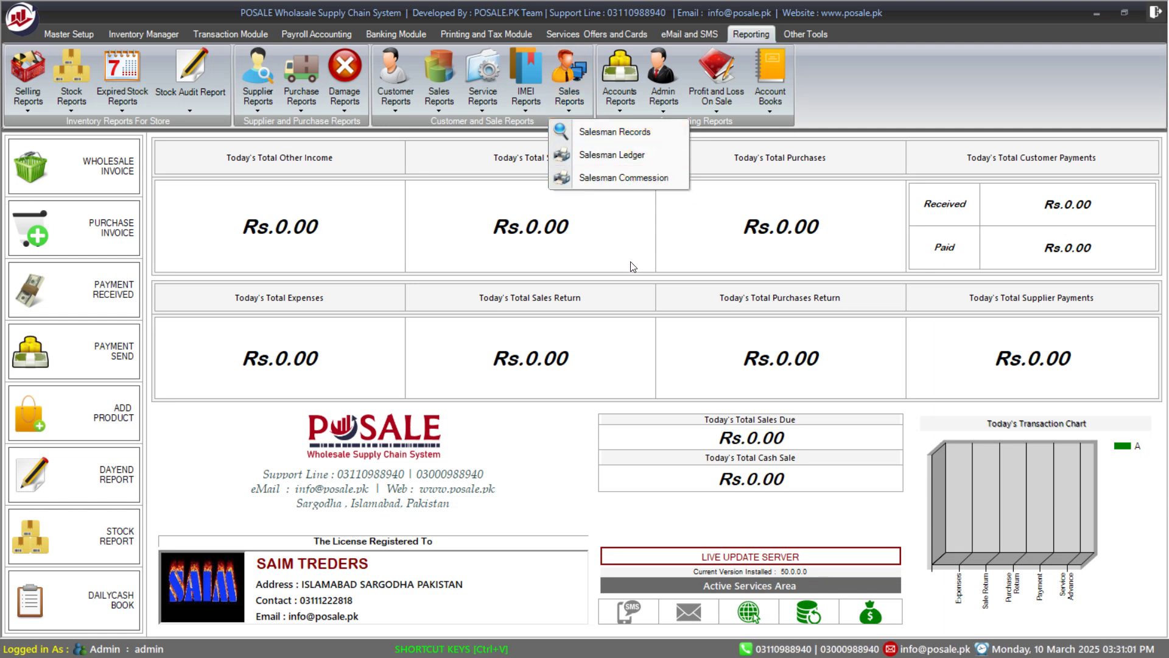
{"action": "left_click", "coordinate": [623, 187]}
{"action": "left_click", "coordinate": [620, 107]}
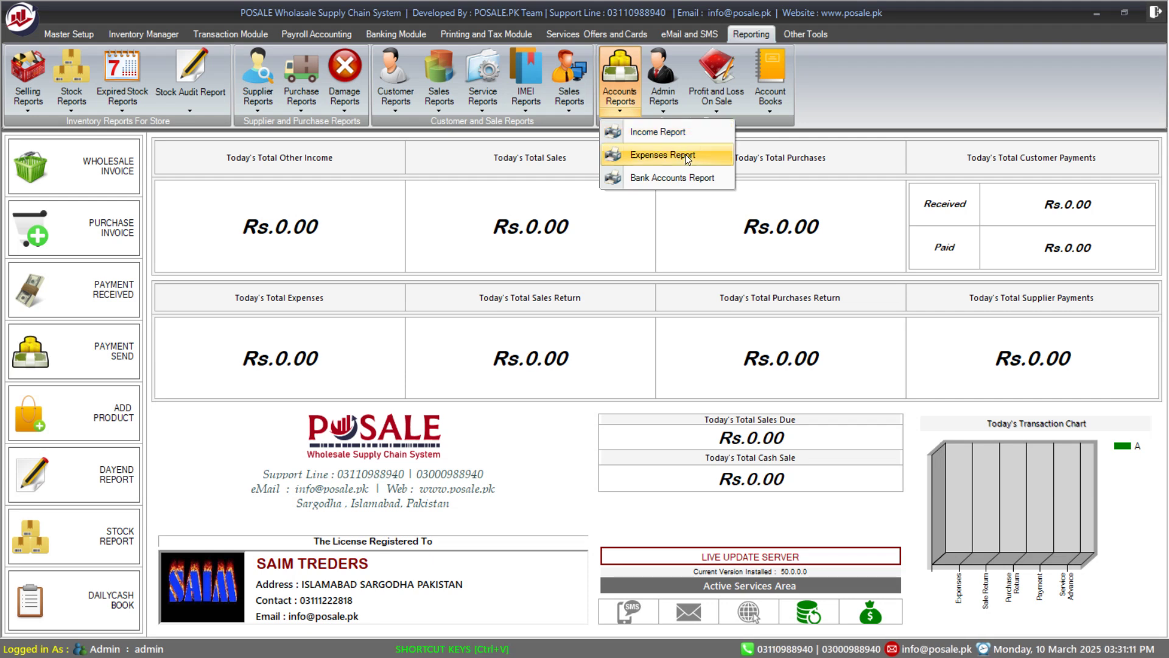
{"action": "left_click", "coordinate": [679, 210]}
Step: Generate the Over All Business Balance Sheet Report for 10/03/2024 to 10/03/2025, look over its figures, and close it
{"action": "left_click", "coordinate": [664, 114]}
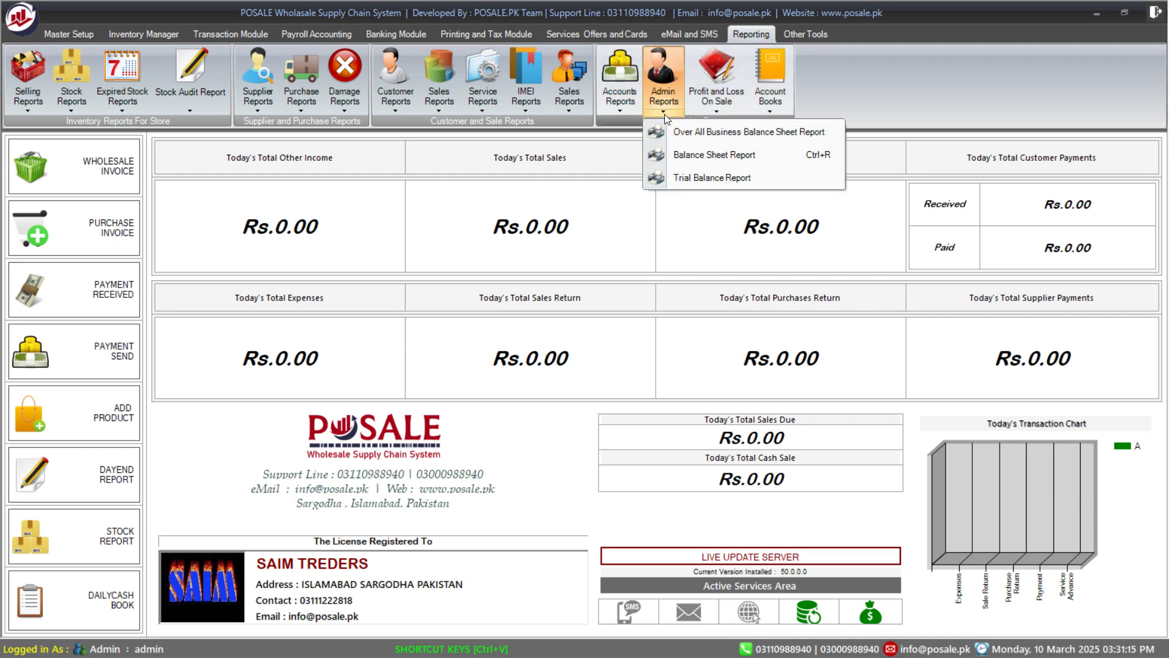
{"action": "left_click", "coordinate": [694, 133]}
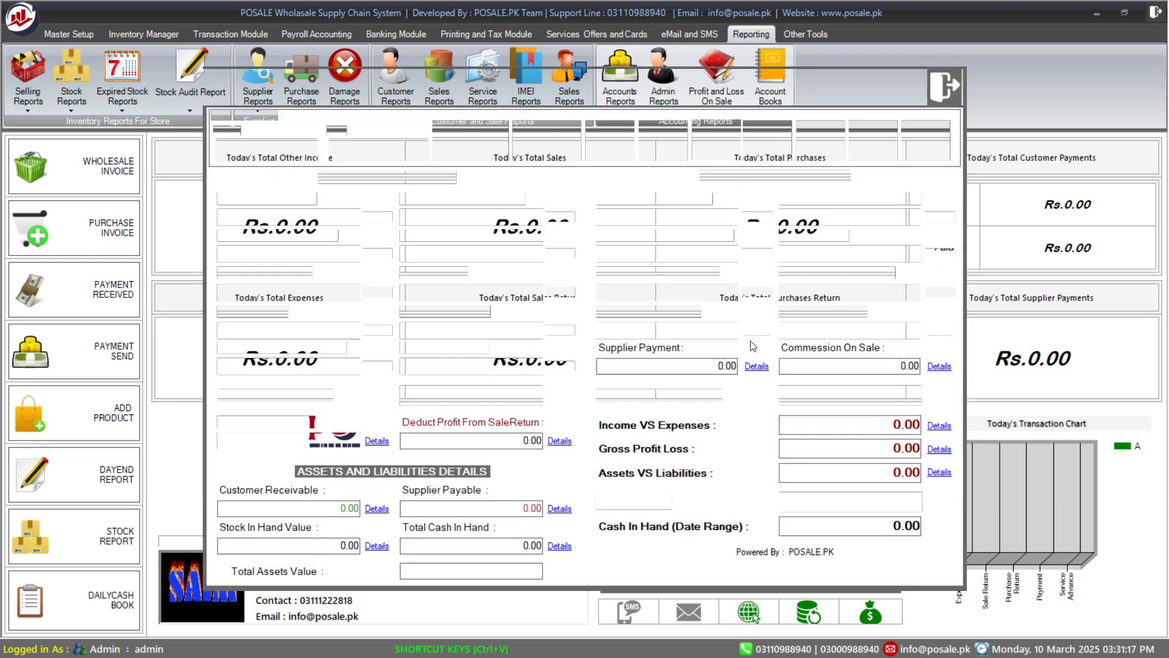
{"action": "left_click", "coordinate": [283, 155]}
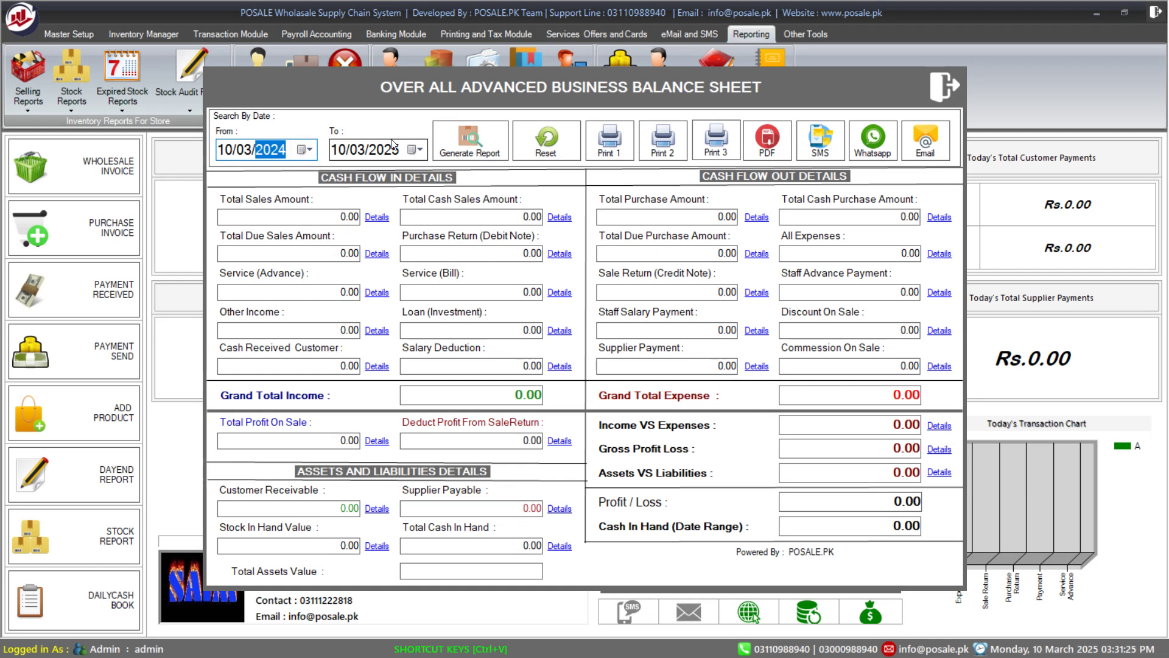
{"action": "left_click", "coordinate": [491, 157]}
{"action": "left_click", "coordinate": [474, 149]}
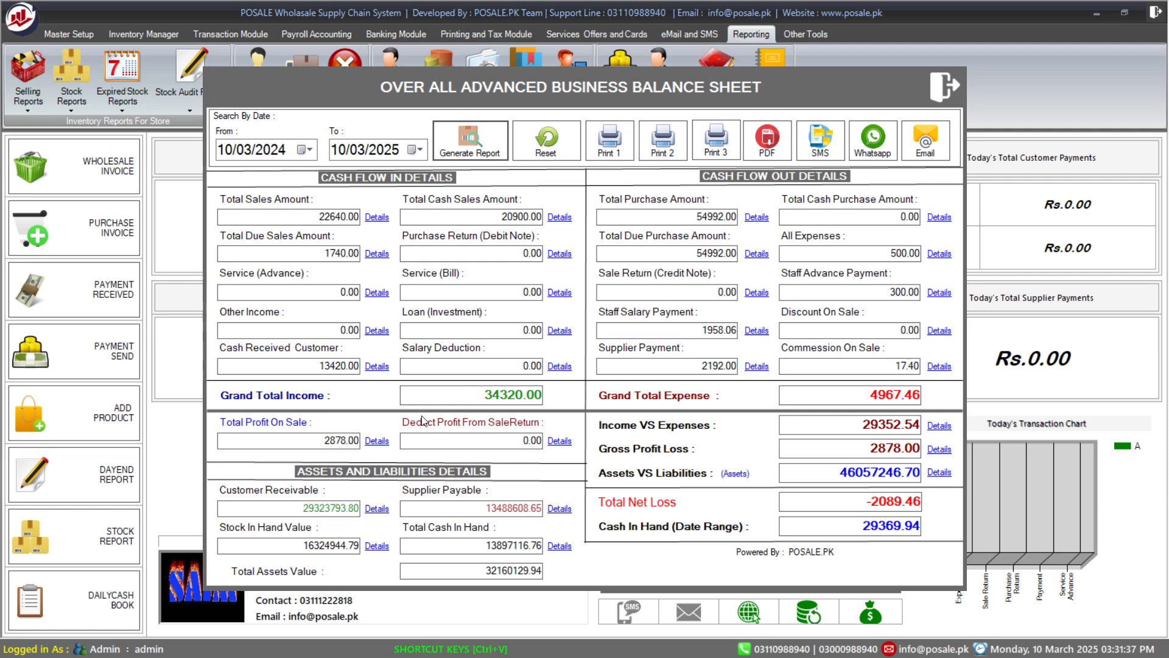
{"action": "left_click", "coordinate": [947, 88]}
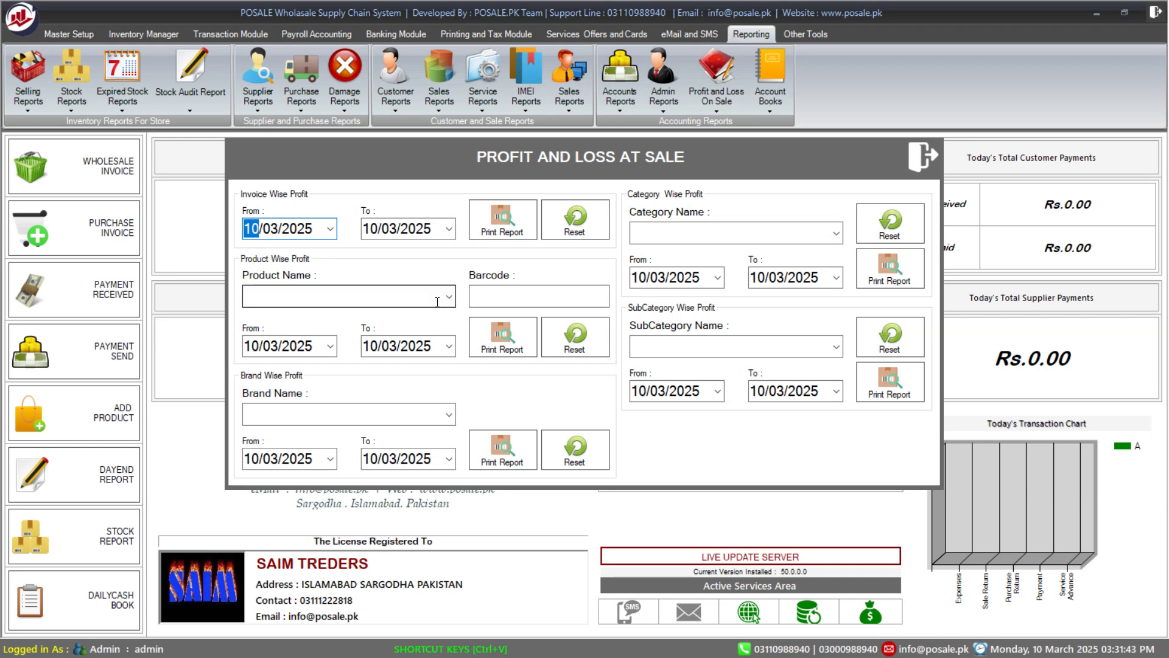
Step: Try to generate the product-wise profit report for 7UP 1 LITTER for 10/03/2025
{"action": "left_click", "coordinate": [450, 299]}
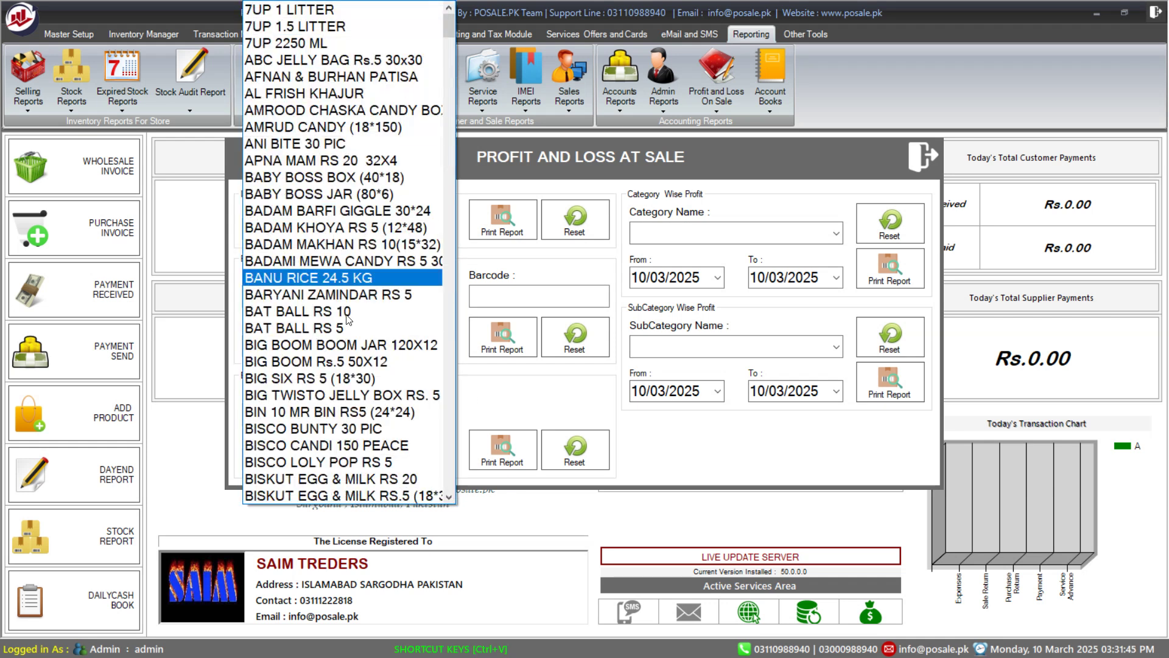
{"action": "scroll", "coordinate": [335, 183], "scroll_direction": "down", "scroll_amount": 17}
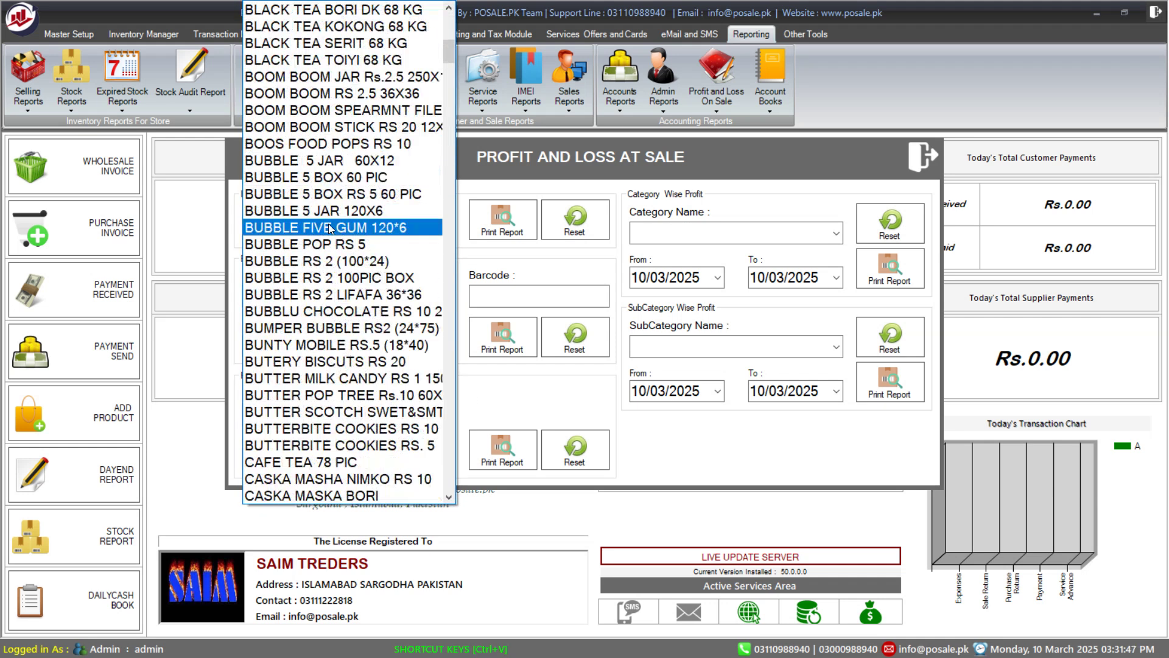
{"action": "scroll", "coordinate": [331, 223], "scroll_direction": "up", "scroll_amount": 17}
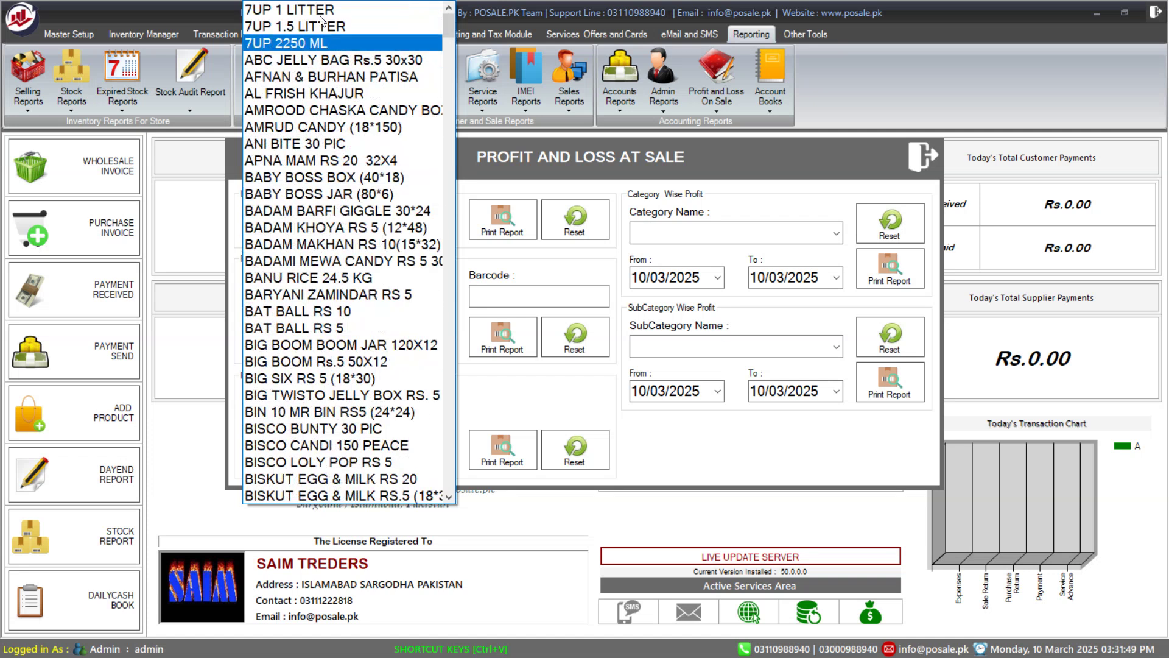
{"action": "left_click", "coordinate": [321, 9]}
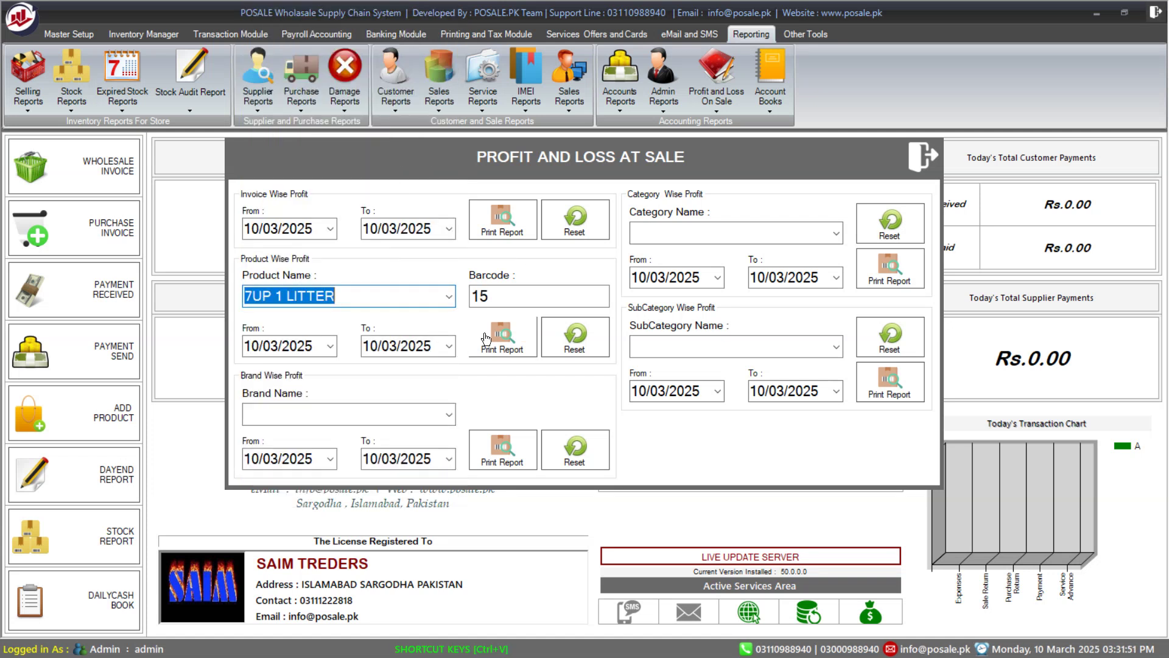
{"action": "left_click", "coordinate": [508, 340]}
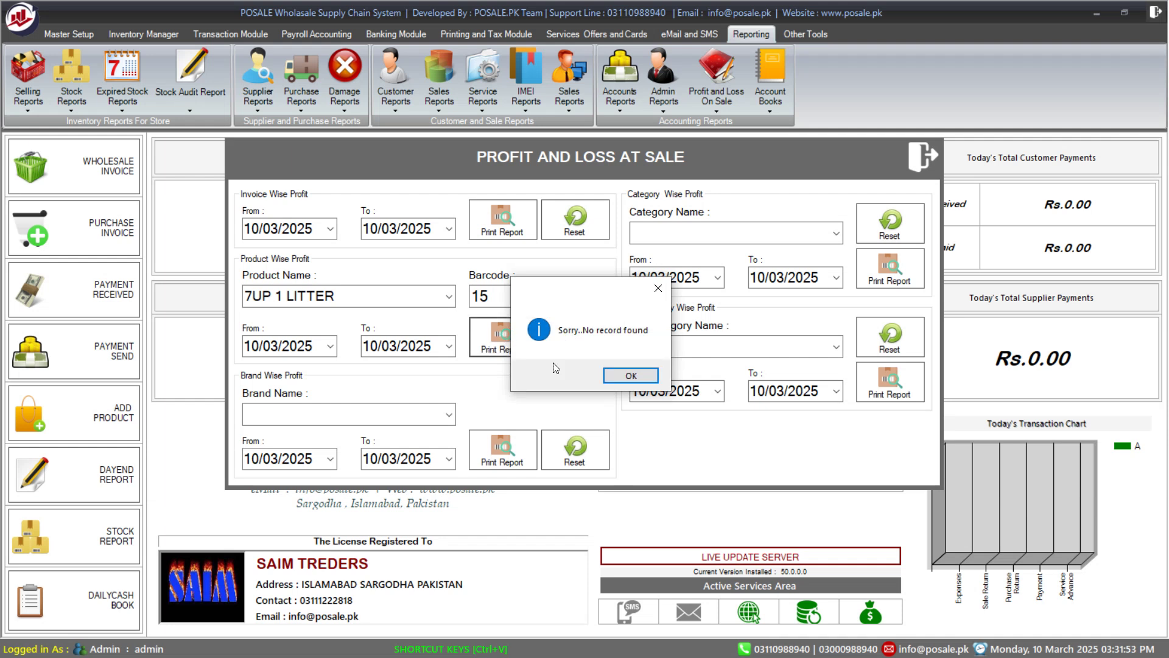
{"action": "left_click", "coordinate": [631, 375]}
Step: Generate the 7UP 1 LITTER profit report for 10/03/2024 to 10/03/2025 and close the preview
{"action": "left_click", "coordinate": [310, 346]}
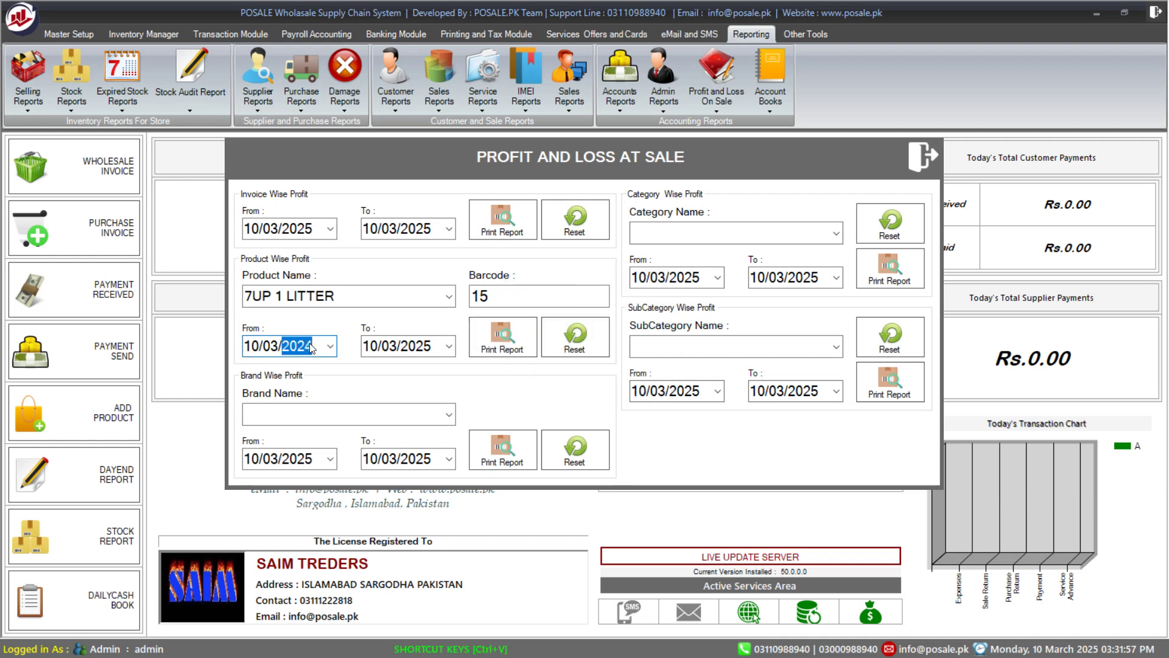
{"action": "left_click", "coordinate": [509, 351]}
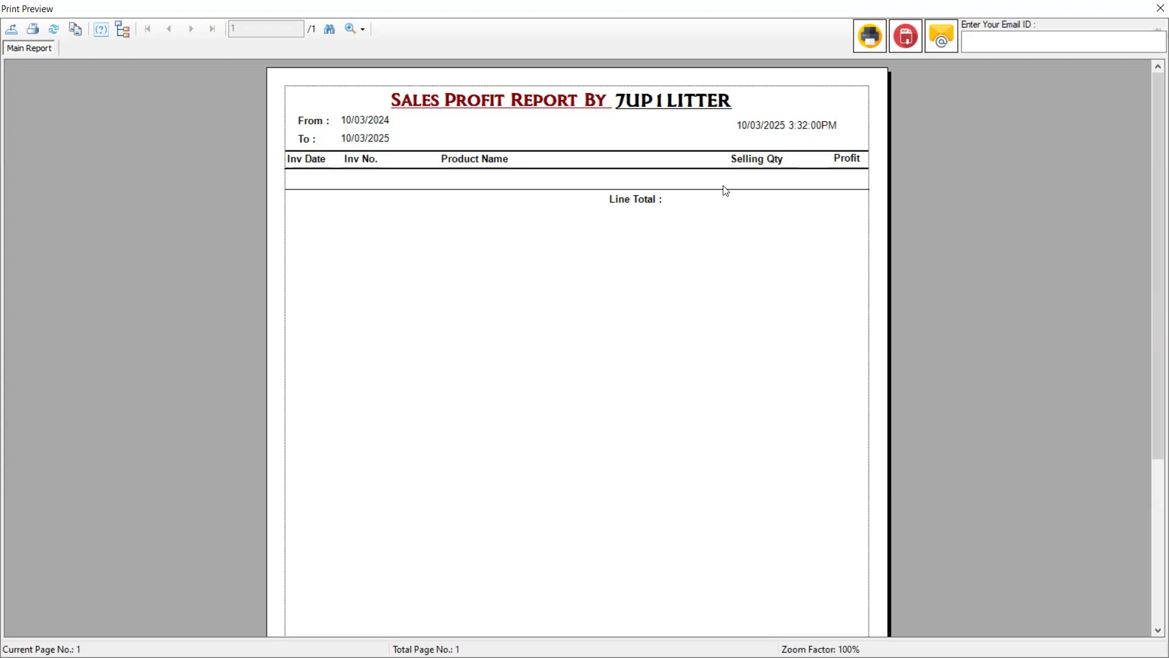
{"action": "left_click", "coordinate": [1160, 8]}
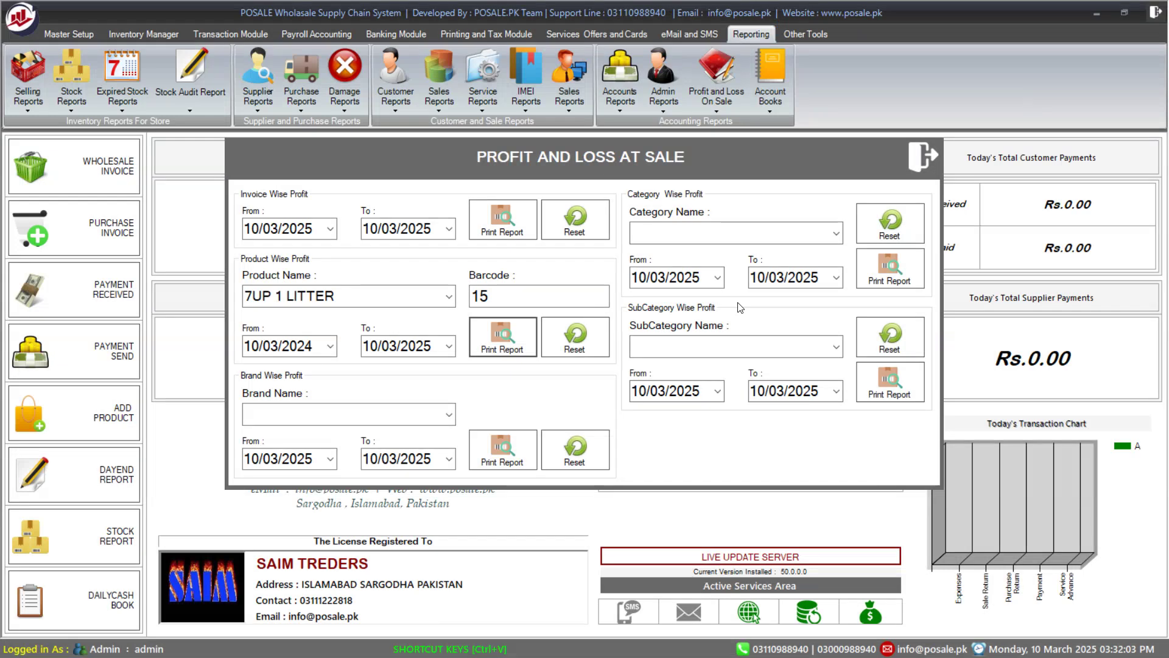
Step: Generate the product-wise profit report for BAT BALL RS 5 over the same dates and close the preview
{"action": "scroll", "coordinate": [350, 297], "scroll_direction": "down", "scroll_amount": 6}
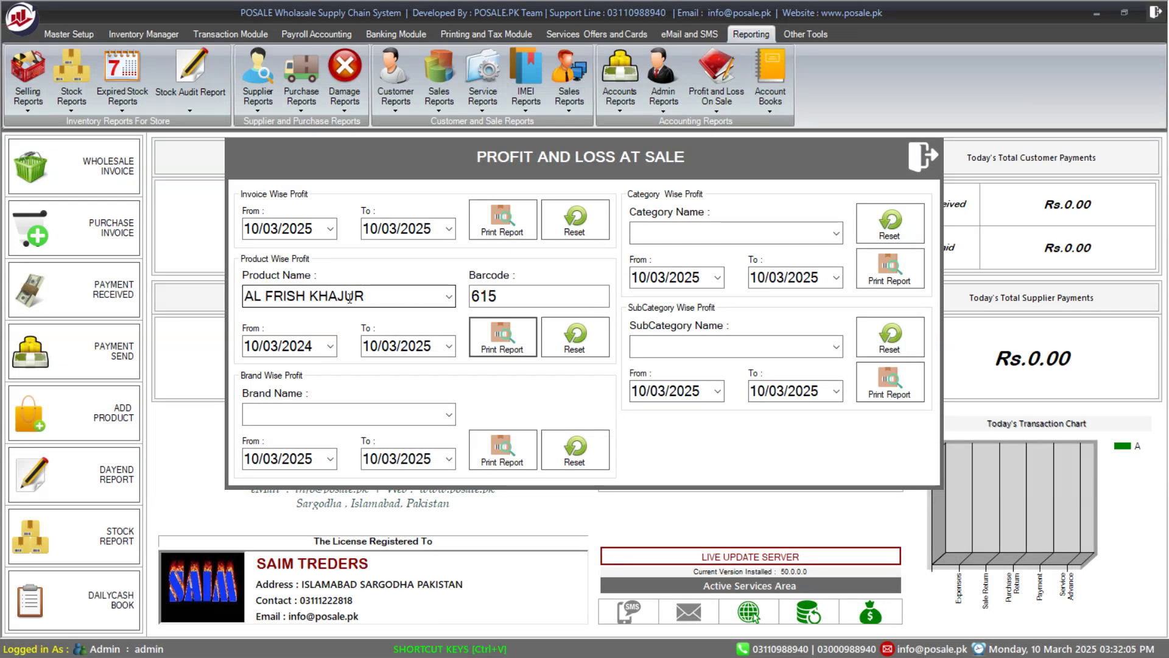
{"action": "scroll", "coordinate": [350, 297], "scroll_direction": "down", "scroll_amount": 3}
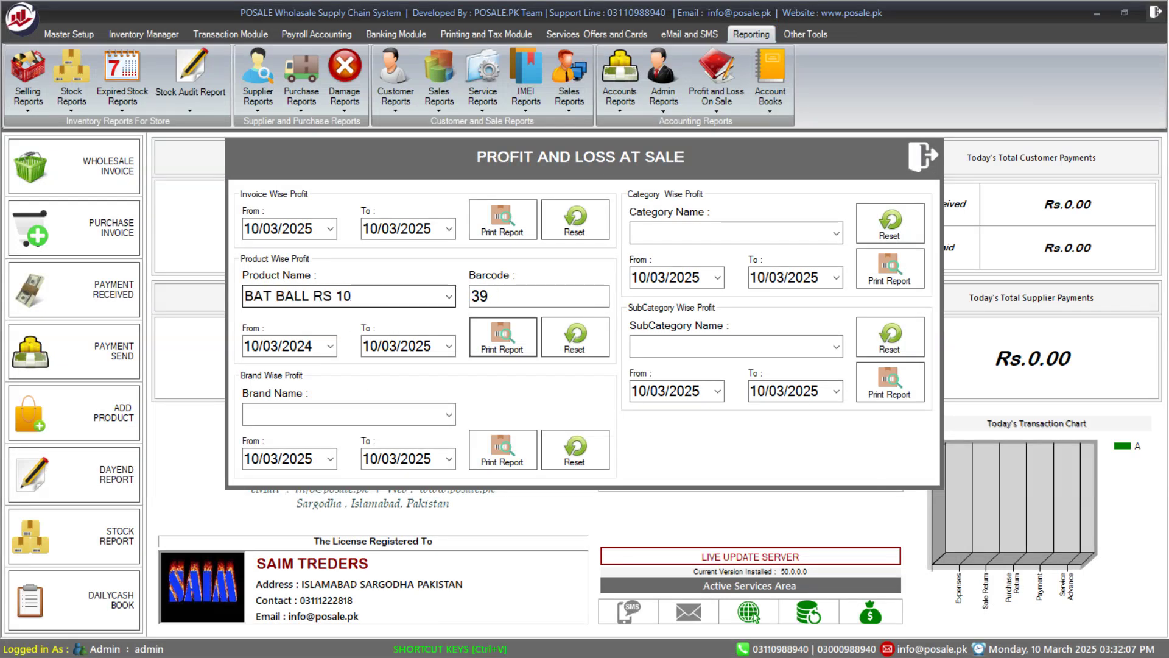
{"action": "left_click", "coordinate": [506, 350]}
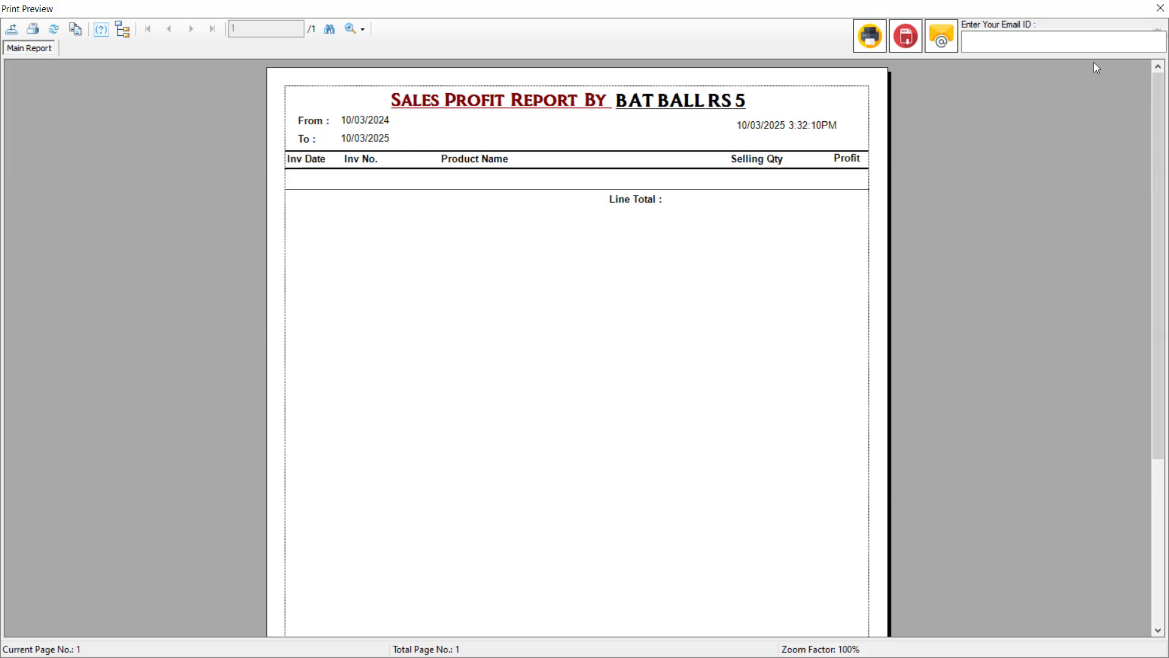
{"action": "left_click", "coordinate": [1159, 8]}
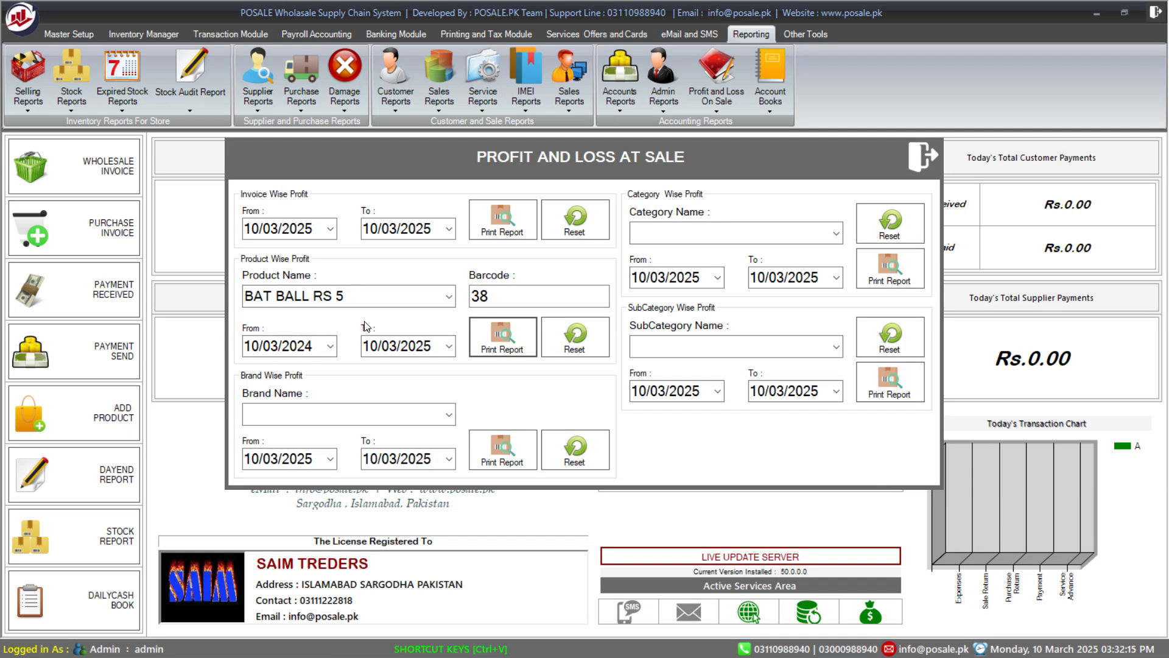
Step: Set the product in the product-wise profit section to BIN 10 MR BIN RS5 (24*24)
{"action": "scroll", "coordinate": [417, 302], "scroll_direction": "down", "scroll_amount": 1}
{"action": "scroll", "coordinate": [418, 302], "scroll_direction": "down", "scroll_amount": 1}
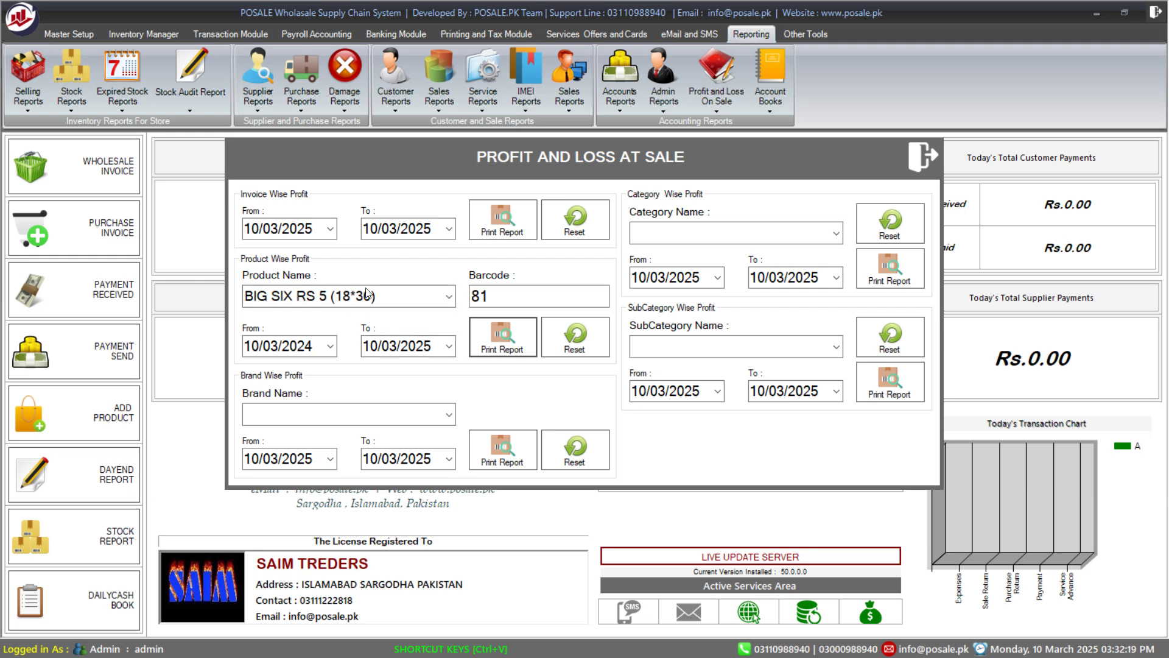
{"action": "scroll", "coordinate": [373, 296], "scroll_direction": "down", "scroll_amount": 2}
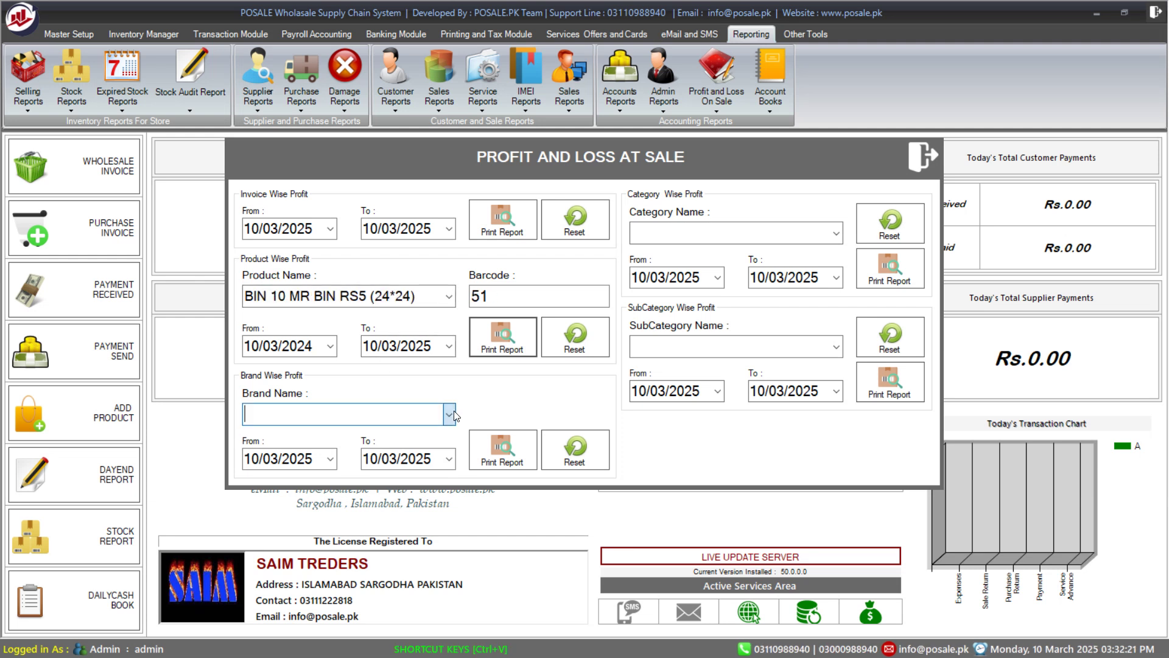
Step: Generate the brand-wise profit report for ABID FISH for 10/03/2024 to 10/03/2025, view it, and close the preview
{"action": "left_click", "coordinate": [454, 411]}
{"action": "left_click", "coordinate": [466, 358]}
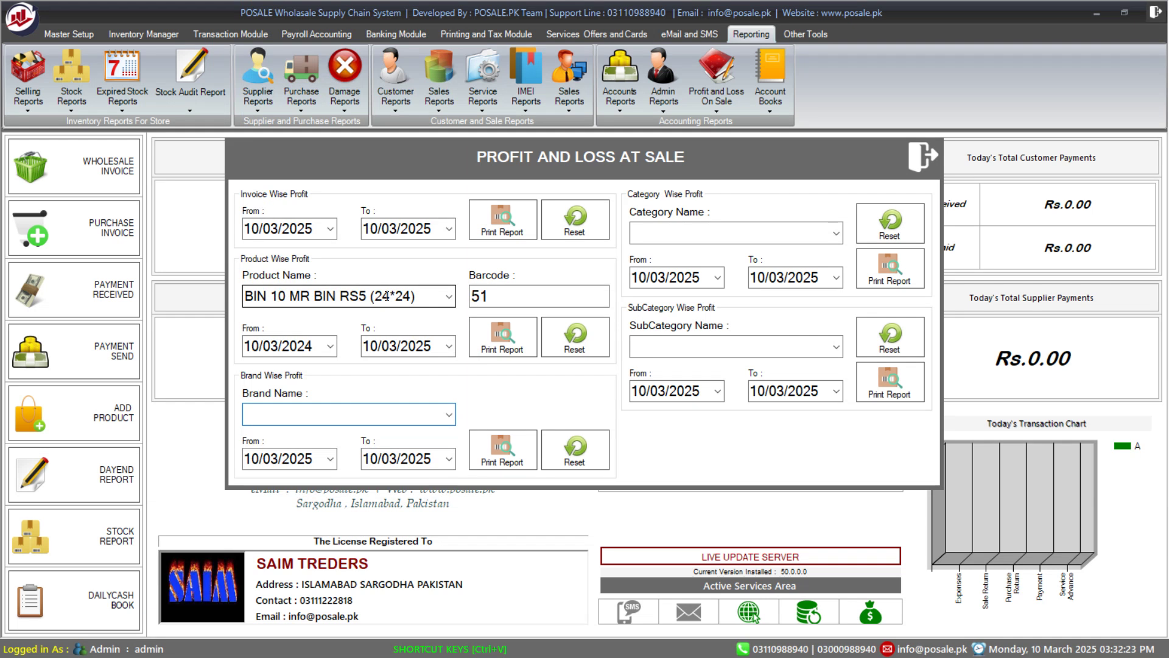
{"action": "left_click", "coordinate": [449, 414]}
{"action": "scroll", "coordinate": [363, 196], "scroll_direction": "down", "scroll_amount": 2}
{"action": "scroll", "coordinate": [362, 196], "scroll_direction": "down", "scroll_amount": 3}
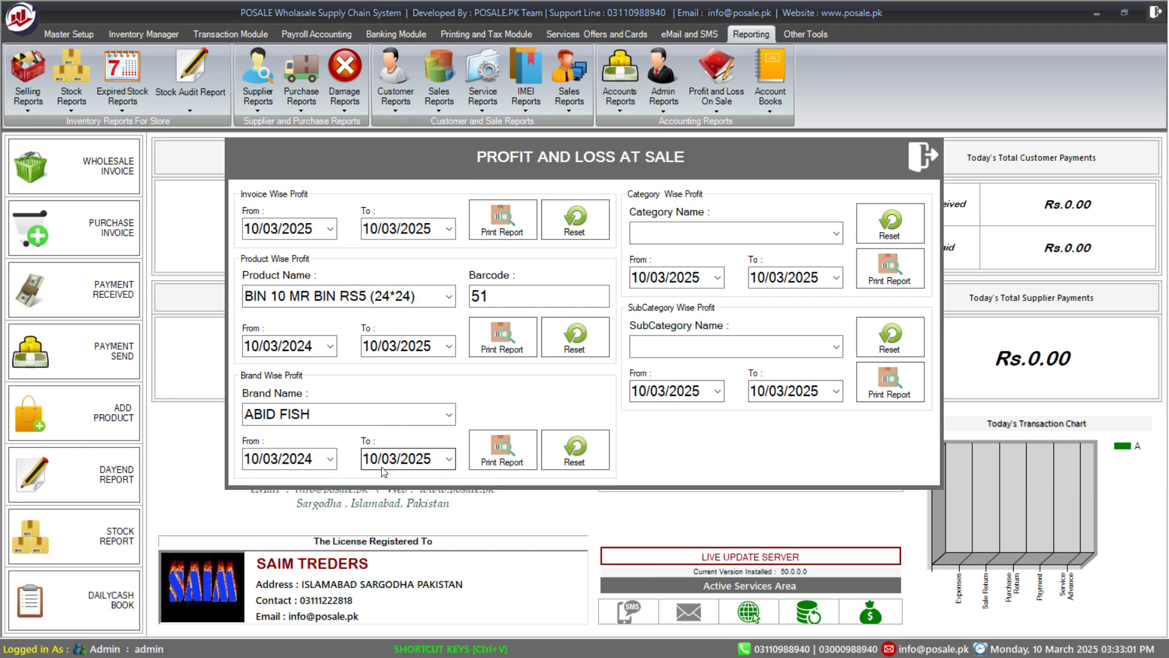
{"action": "left_click", "coordinate": [311, 461]}
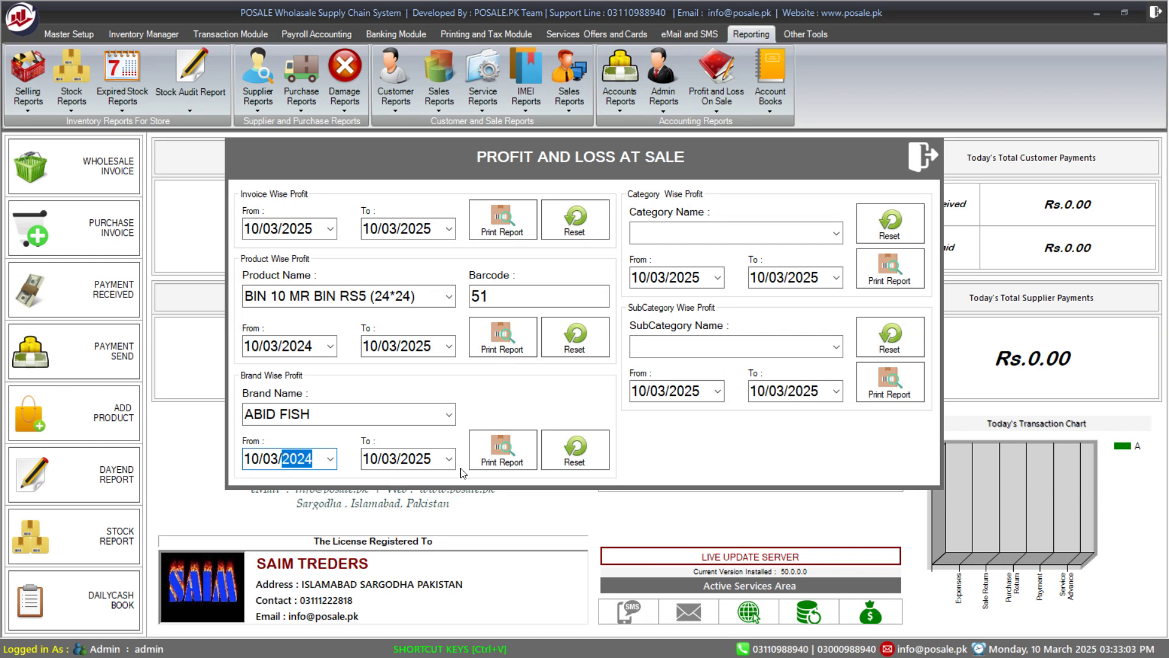
{"action": "left_click", "coordinate": [498, 454]}
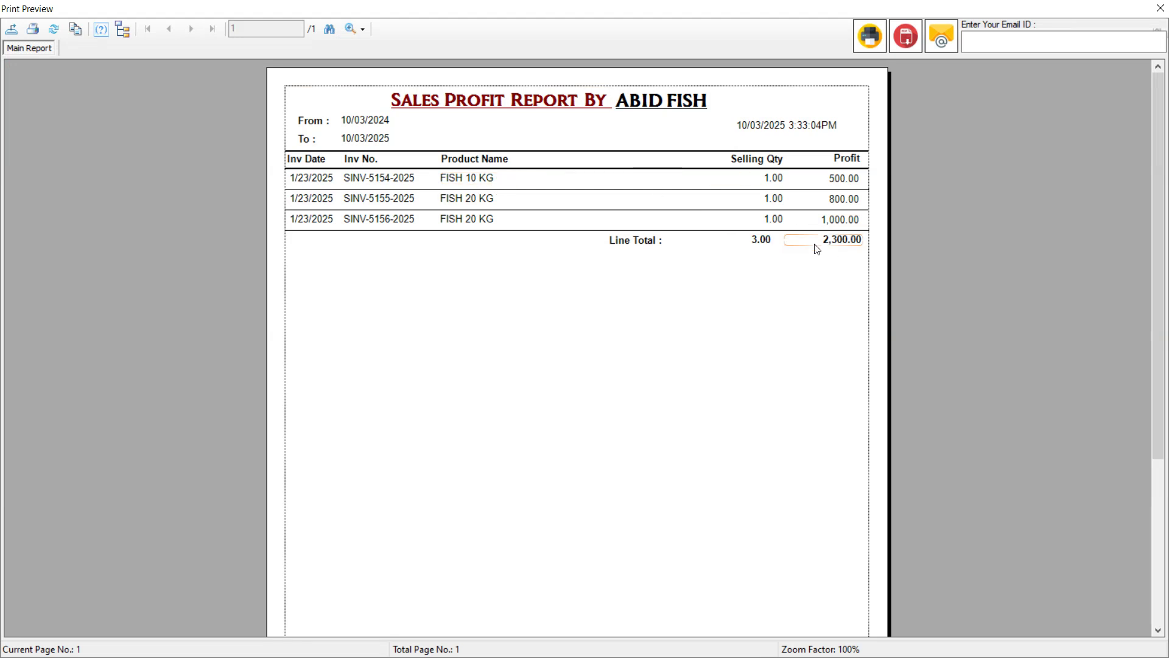
{"action": "left_click", "coordinate": [1158, 7]}
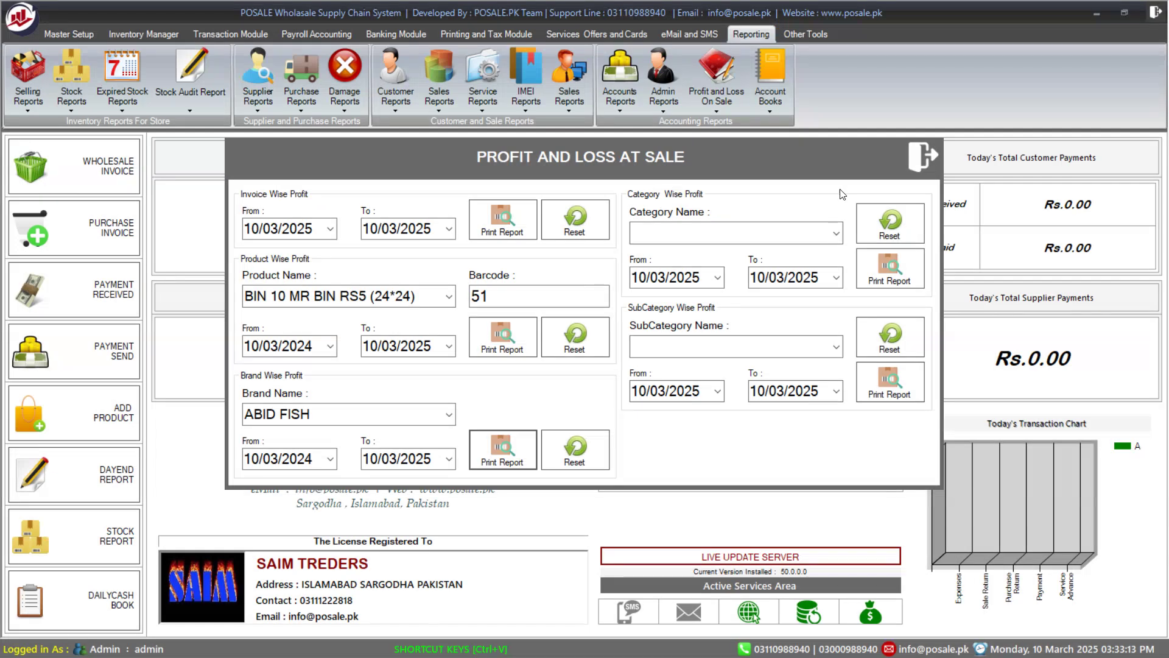
Step: Check the category and subcategory choices for the profit reports, then close the Profit and Loss at Sale form
{"action": "left_click", "coordinate": [825, 228]}
{"action": "left_click", "coordinate": [843, 349]}
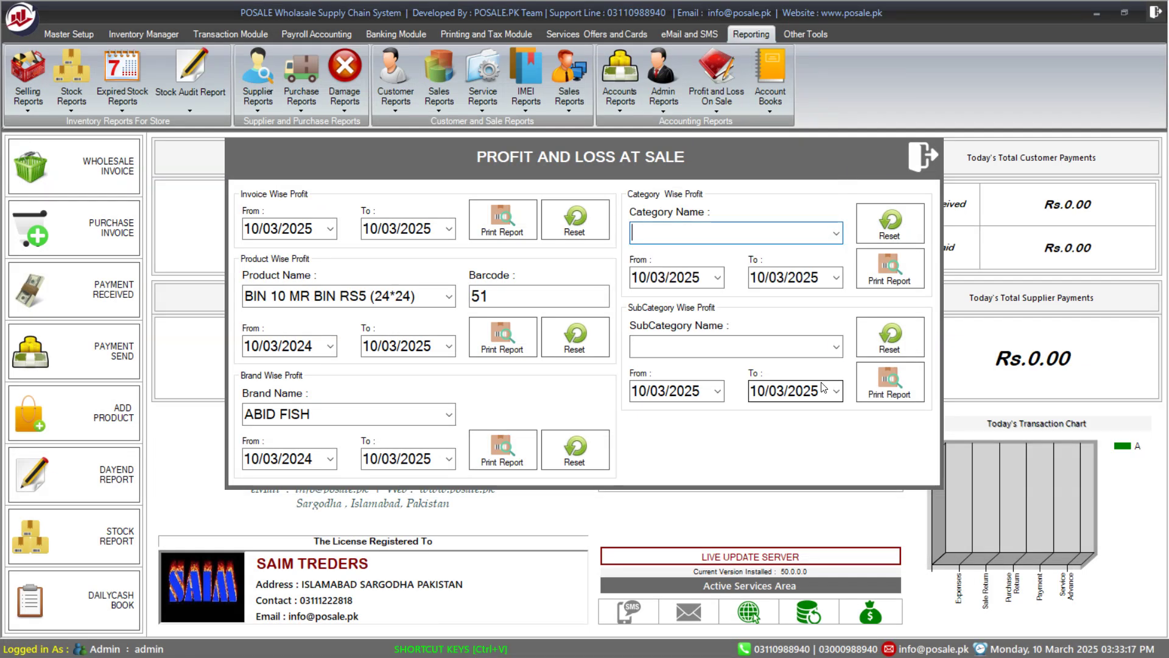
{"action": "left_click", "coordinate": [836, 347]}
{"action": "left_click", "coordinate": [836, 234]}
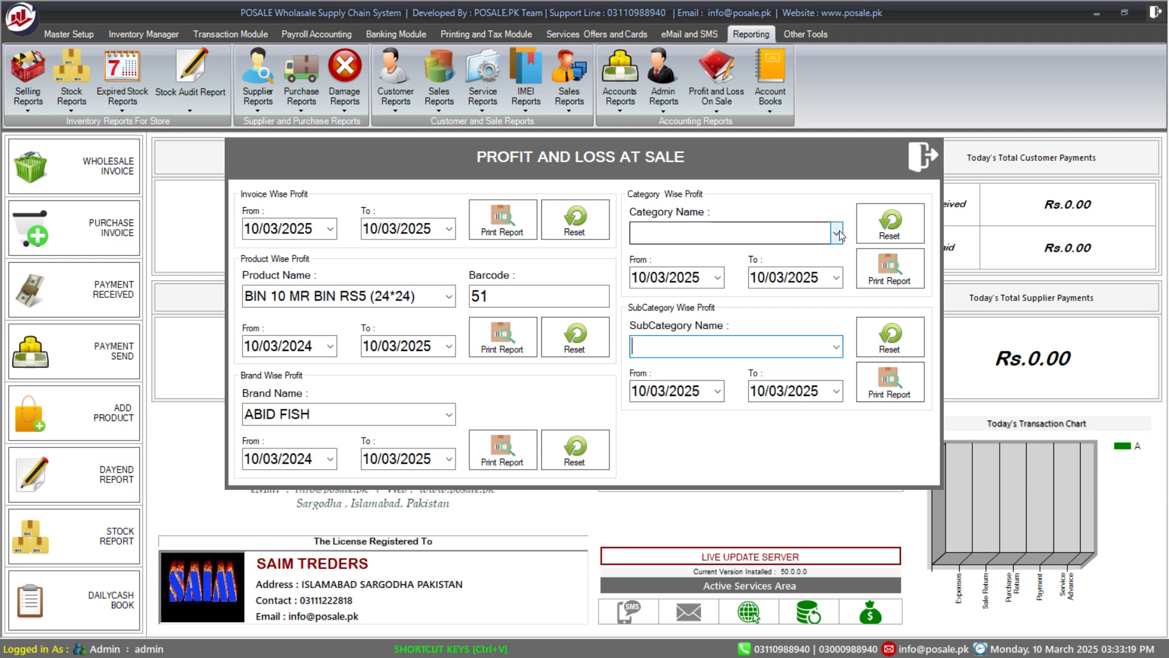
{"action": "left_click", "coordinate": [837, 235]}
{"action": "left_click", "coordinate": [836, 235]}
{"action": "left_click", "coordinate": [916, 161]}
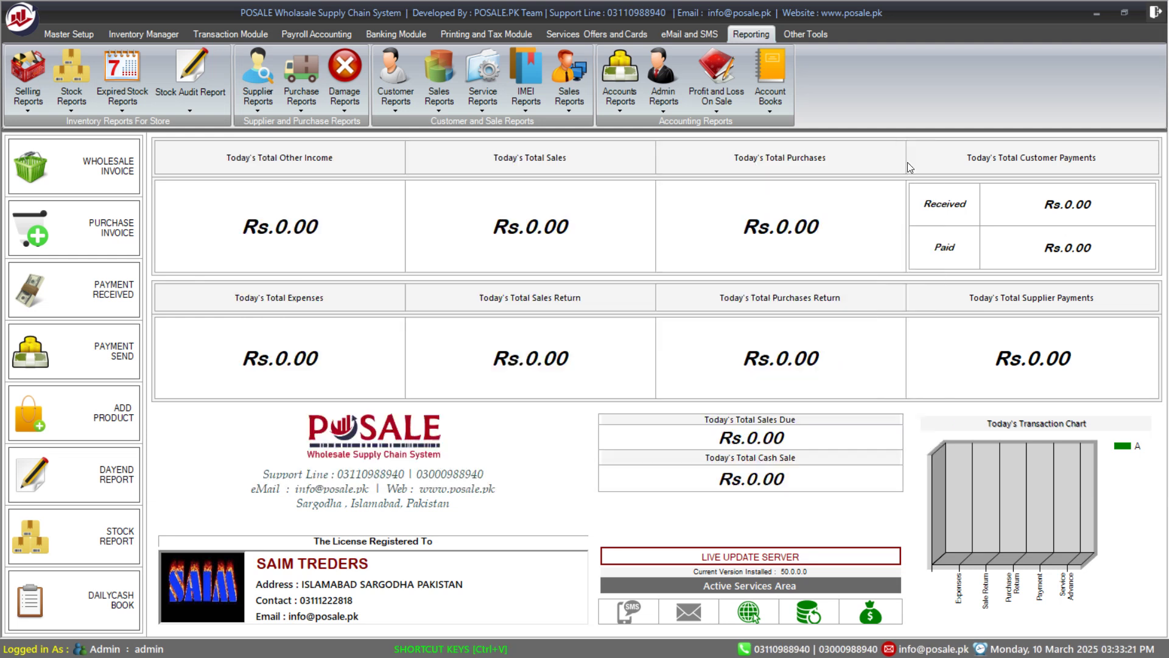
Step: Load the Daily Cash Book Report for 10/03/2024 to 10/03/2025 and look through its entries
{"action": "left_click", "coordinate": [781, 110]}
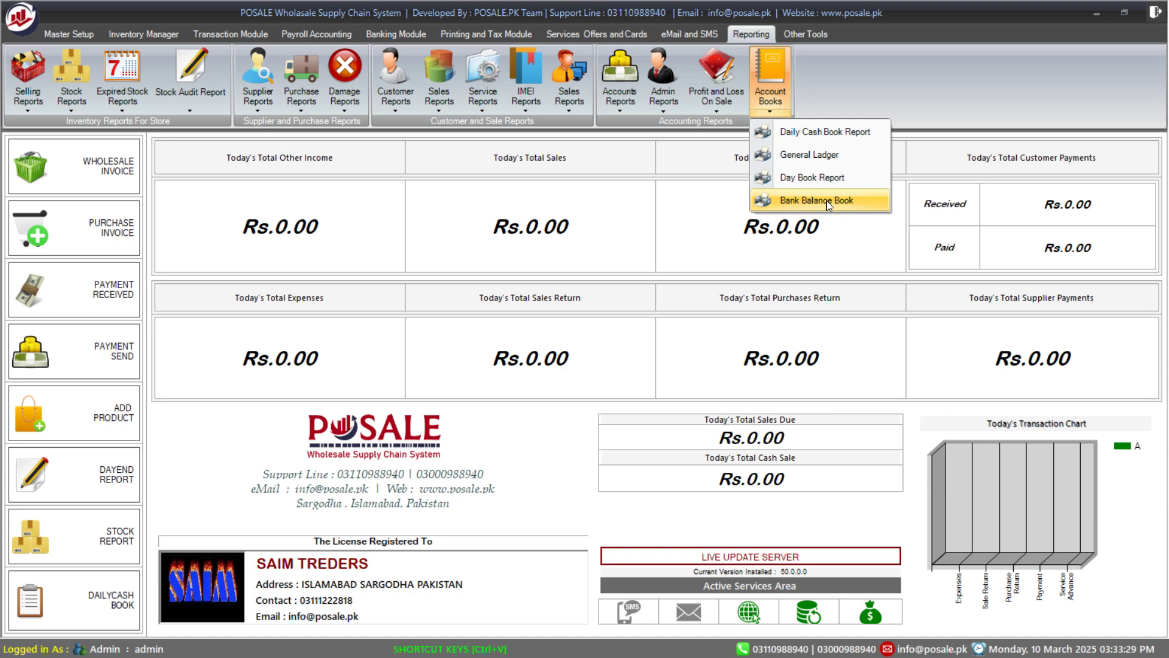
{"action": "left_click", "coordinate": [797, 130]}
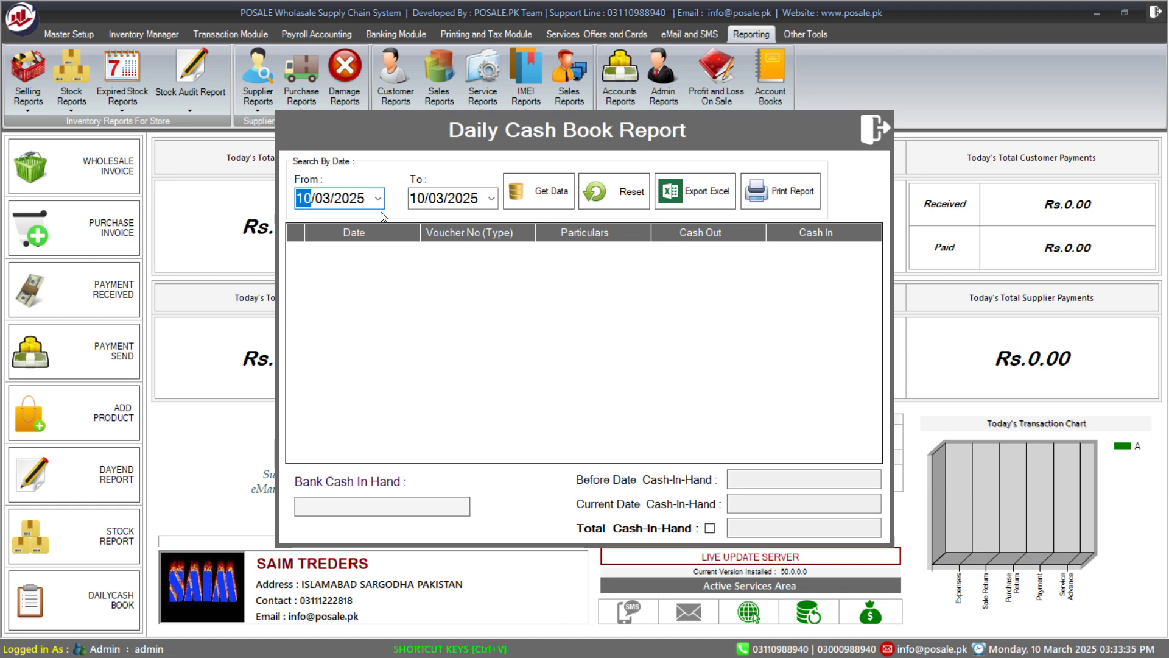
{"action": "left_click", "coordinate": [357, 198]}
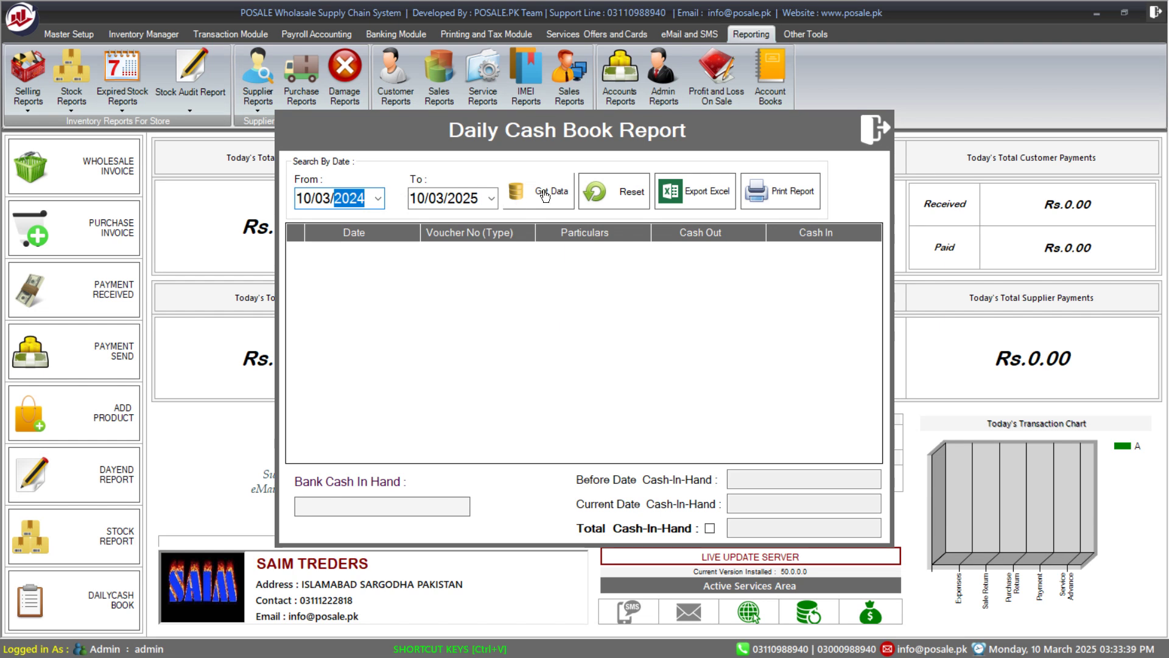
{"action": "left_click", "coordinate": [520, 202]}
{"action": "scroll", "coordinate": [530, 286], "scroll_direction": "down", "scroll_amount": 1}
{"action": "scroll", "coordinate": [531, 286], "scroll_direction": "up", "scroll_amount": 1}
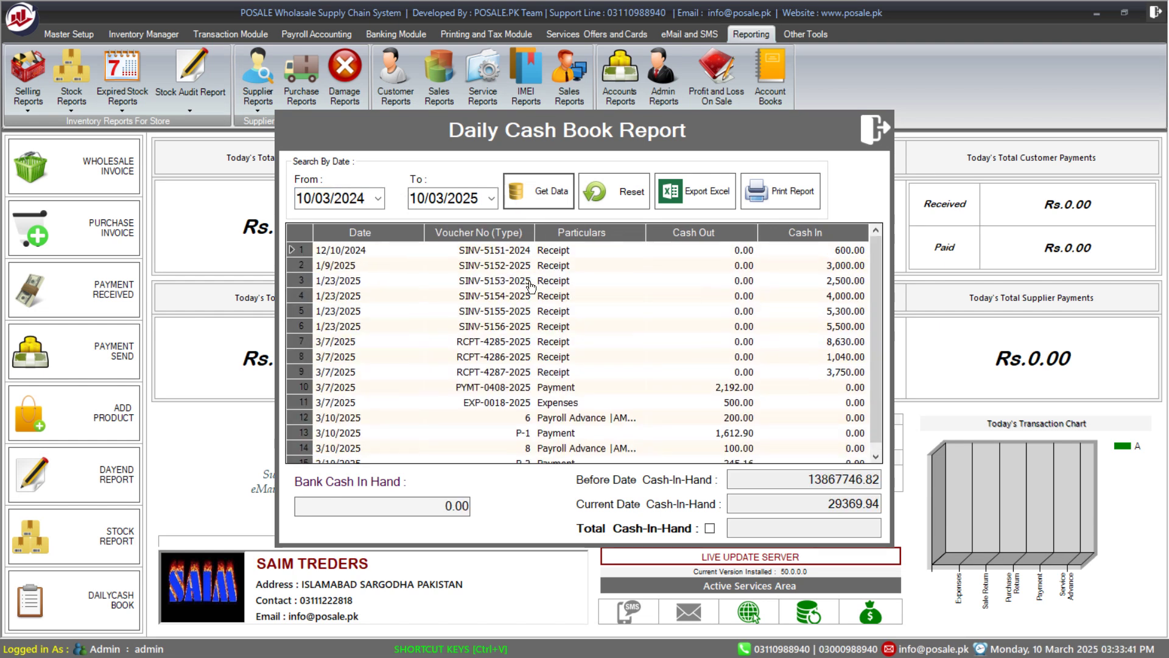
{"action": "scroll", "coordinate": [511, 288], "scroll_direction": "down", "scroll_amount": 1}
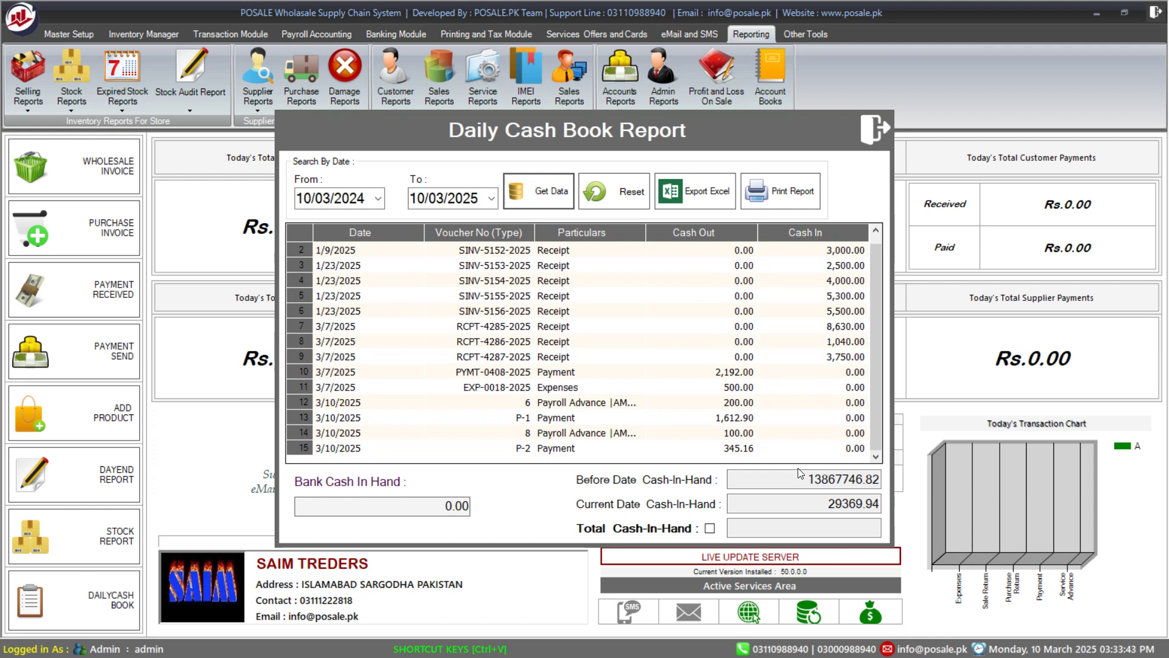
Step: Show the Total Cash-In-Hand, review the bank, before-date, current-date and total cash figures, then close the Daily Cash Book Report
{"action": "left_click", "coordinate": [710, 529]}
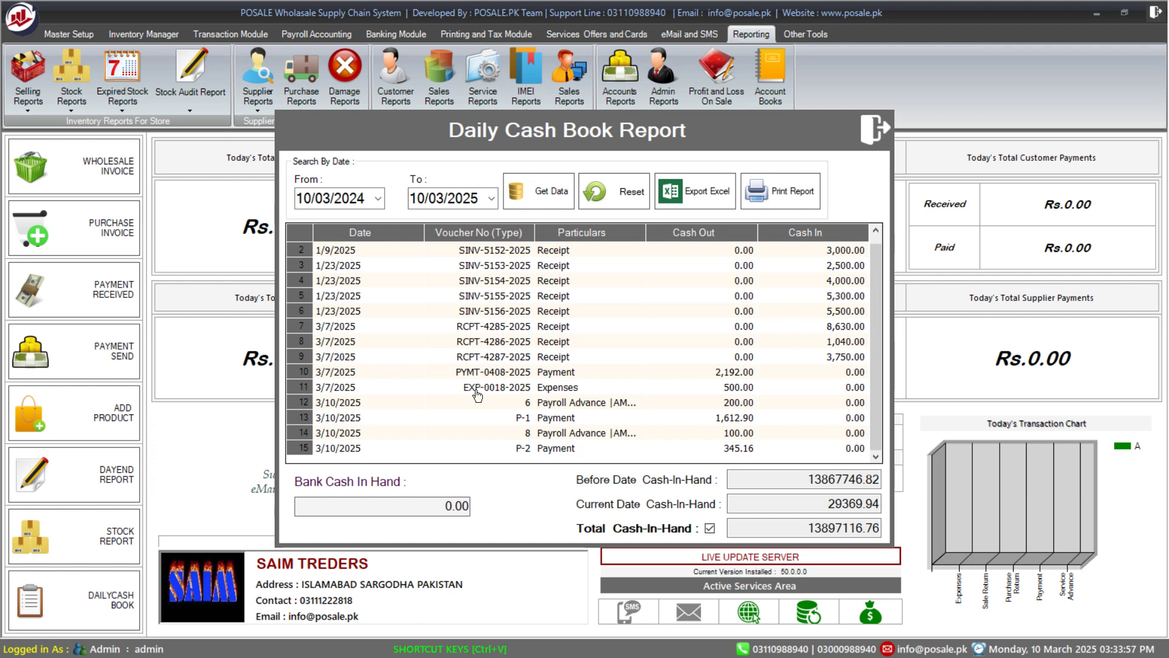
{"action": "scroll", "coordinate": [477, 395], "scroll_direction": "up", "scroll_amount": 1}
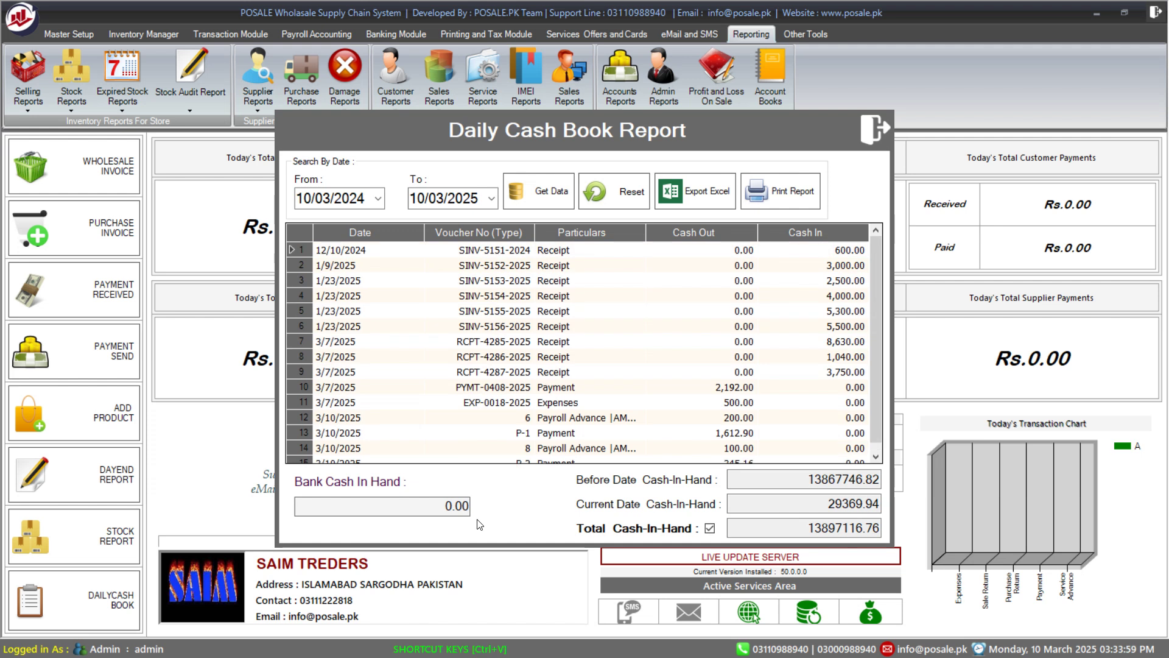
{"action": "left_click", "coordinate": [435, 505]}
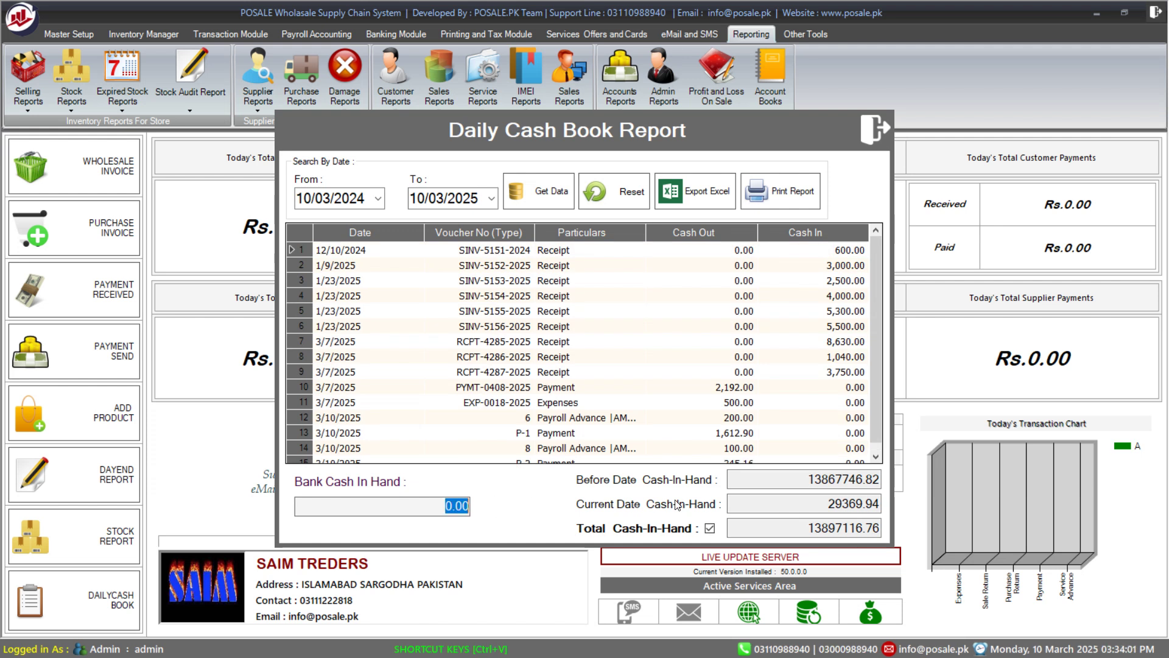
{"action": "left_click", "coordinate": [821, 484]}
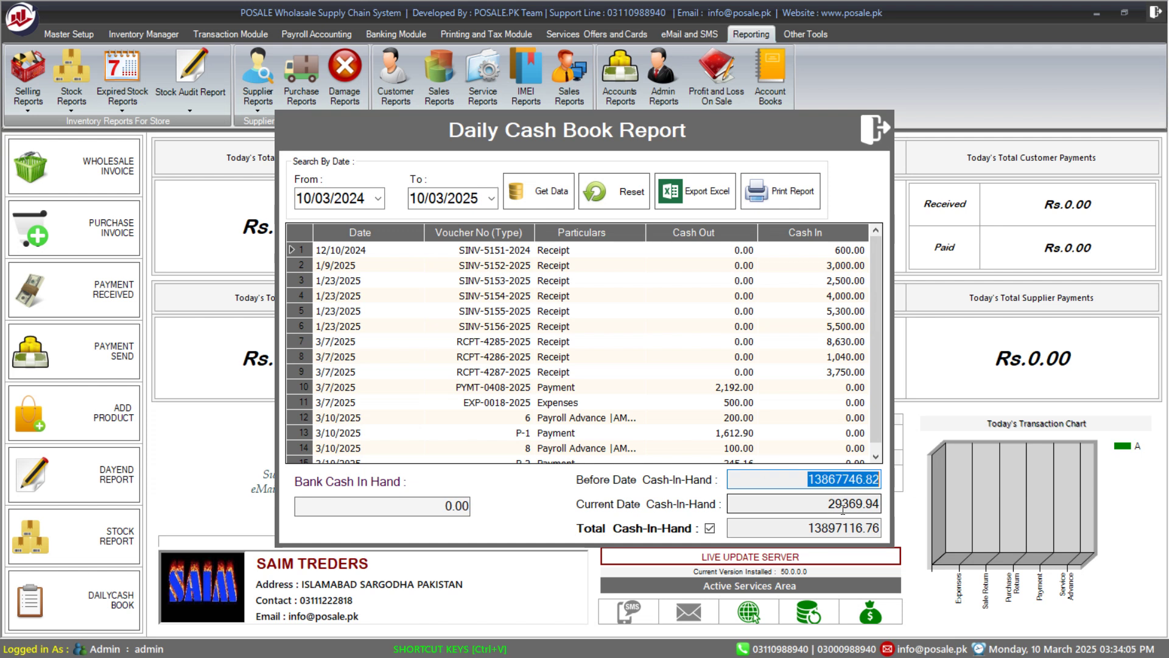
{"action": "key", "text": "Tab"}
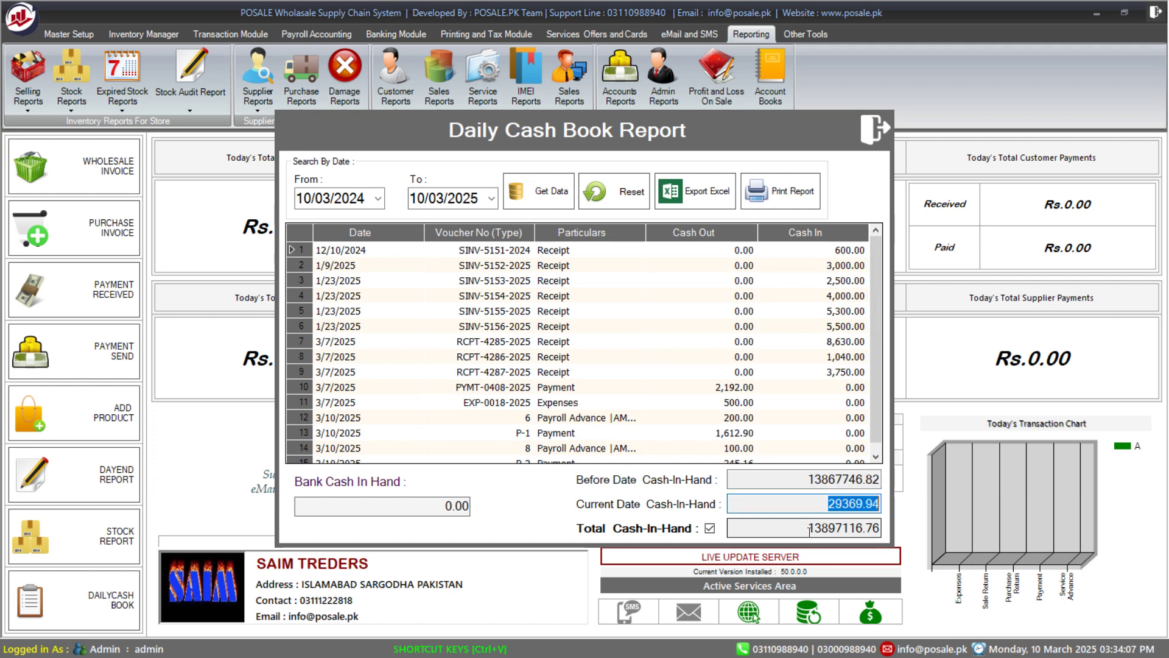
{"action": "key", "text": "Tab"}
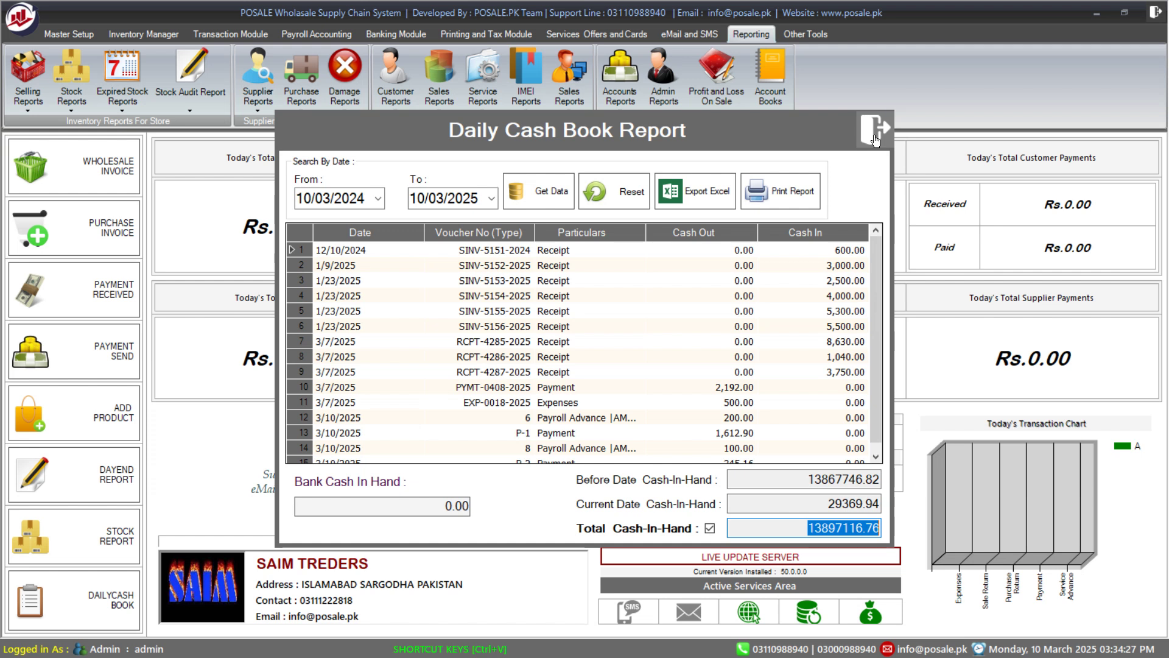
{"action": "left_click", "coordinate": [875, 140]}
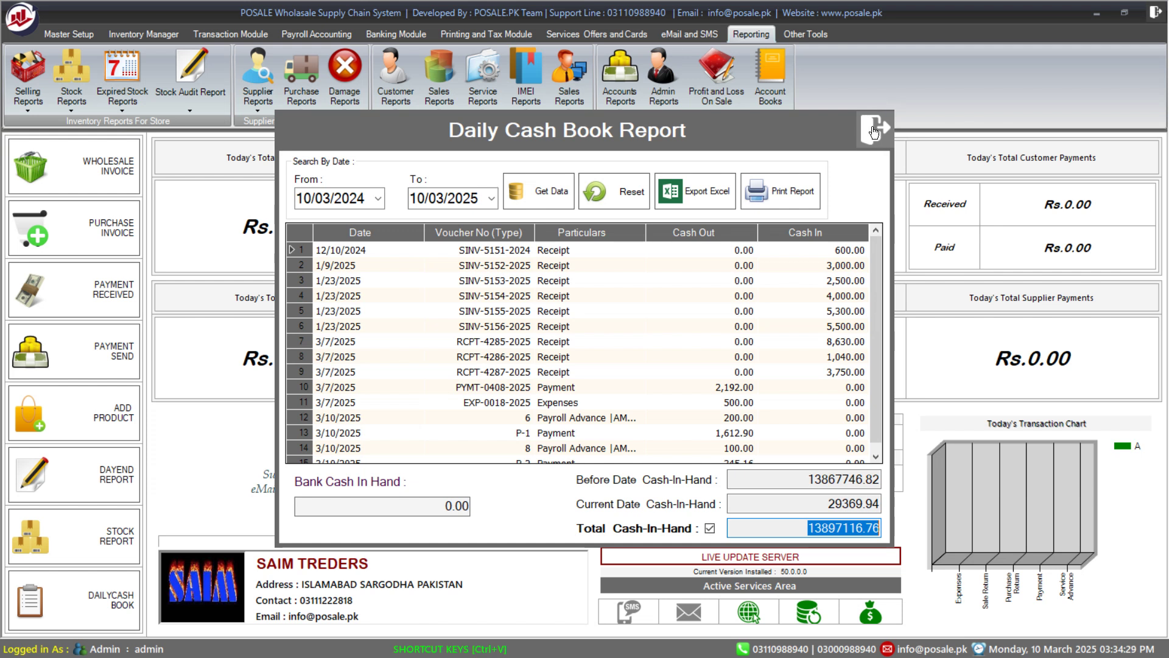